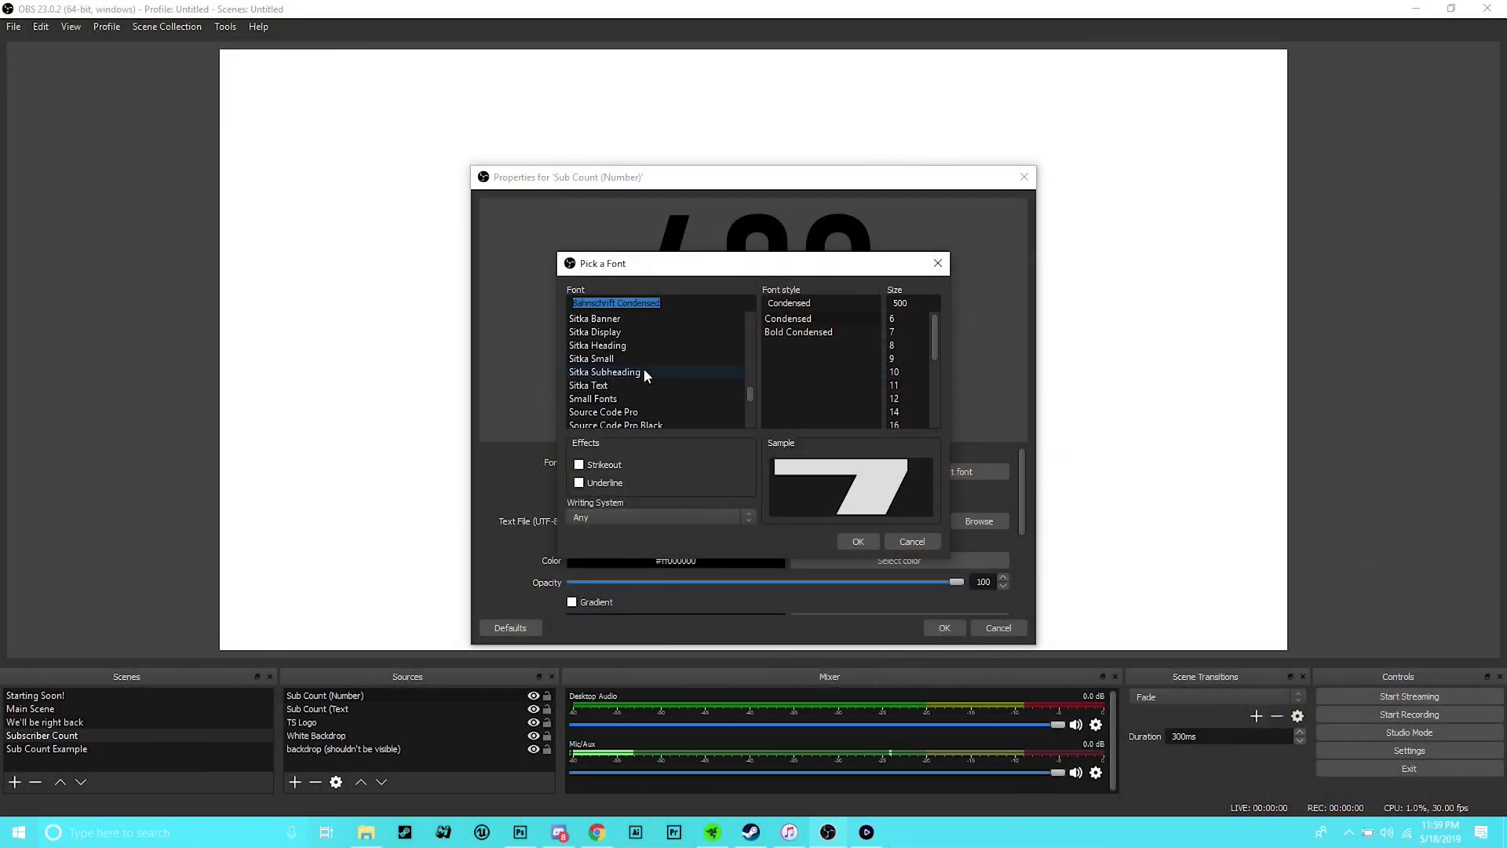
Apply the Bahnschrift Condensed font and set the text colour to black (#000000)
click(912, 542)
click(909, 561)
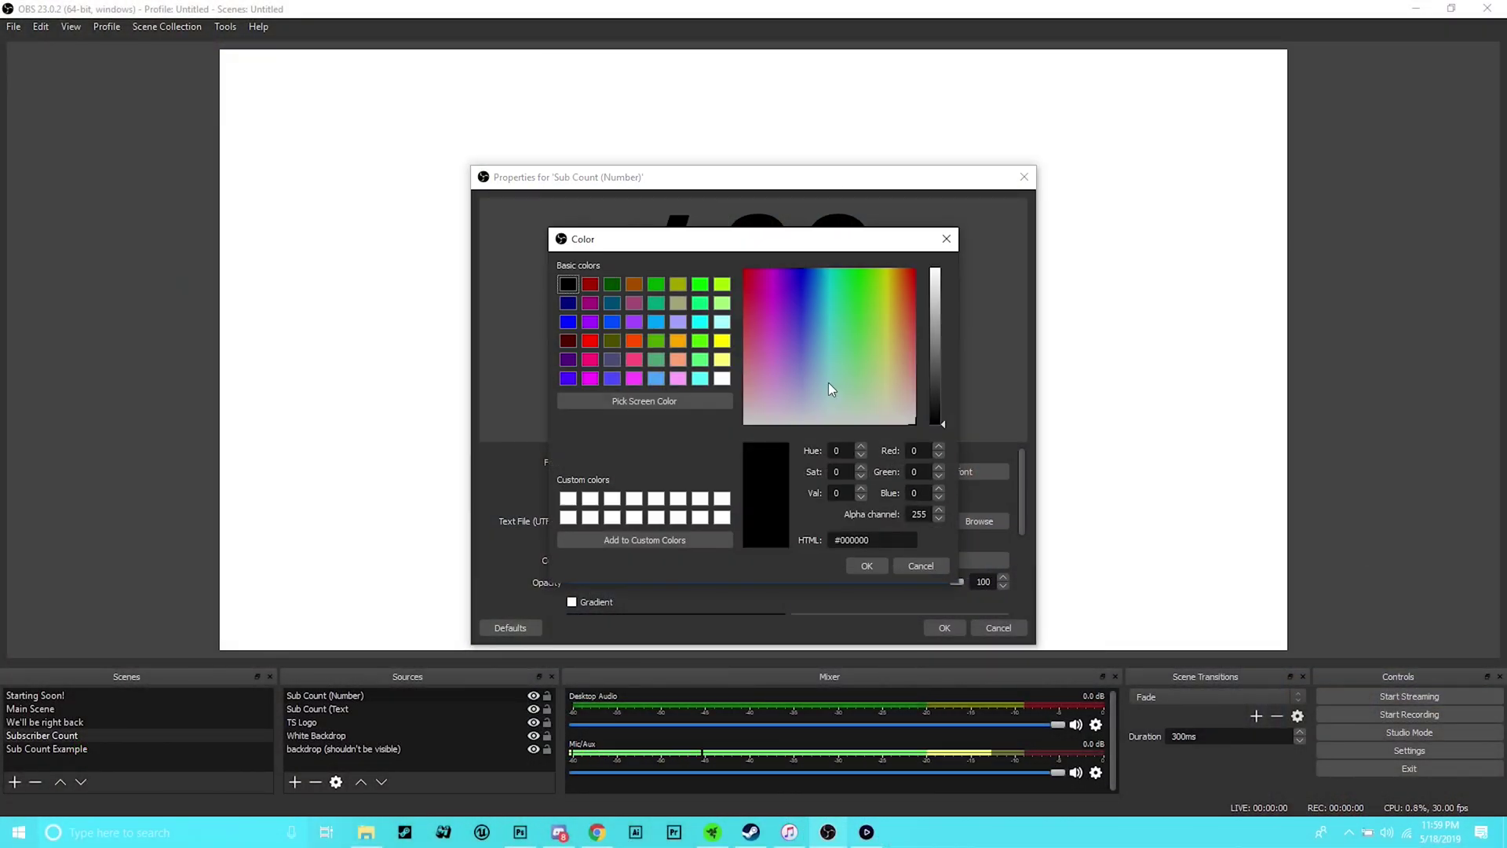
click(871, 383)
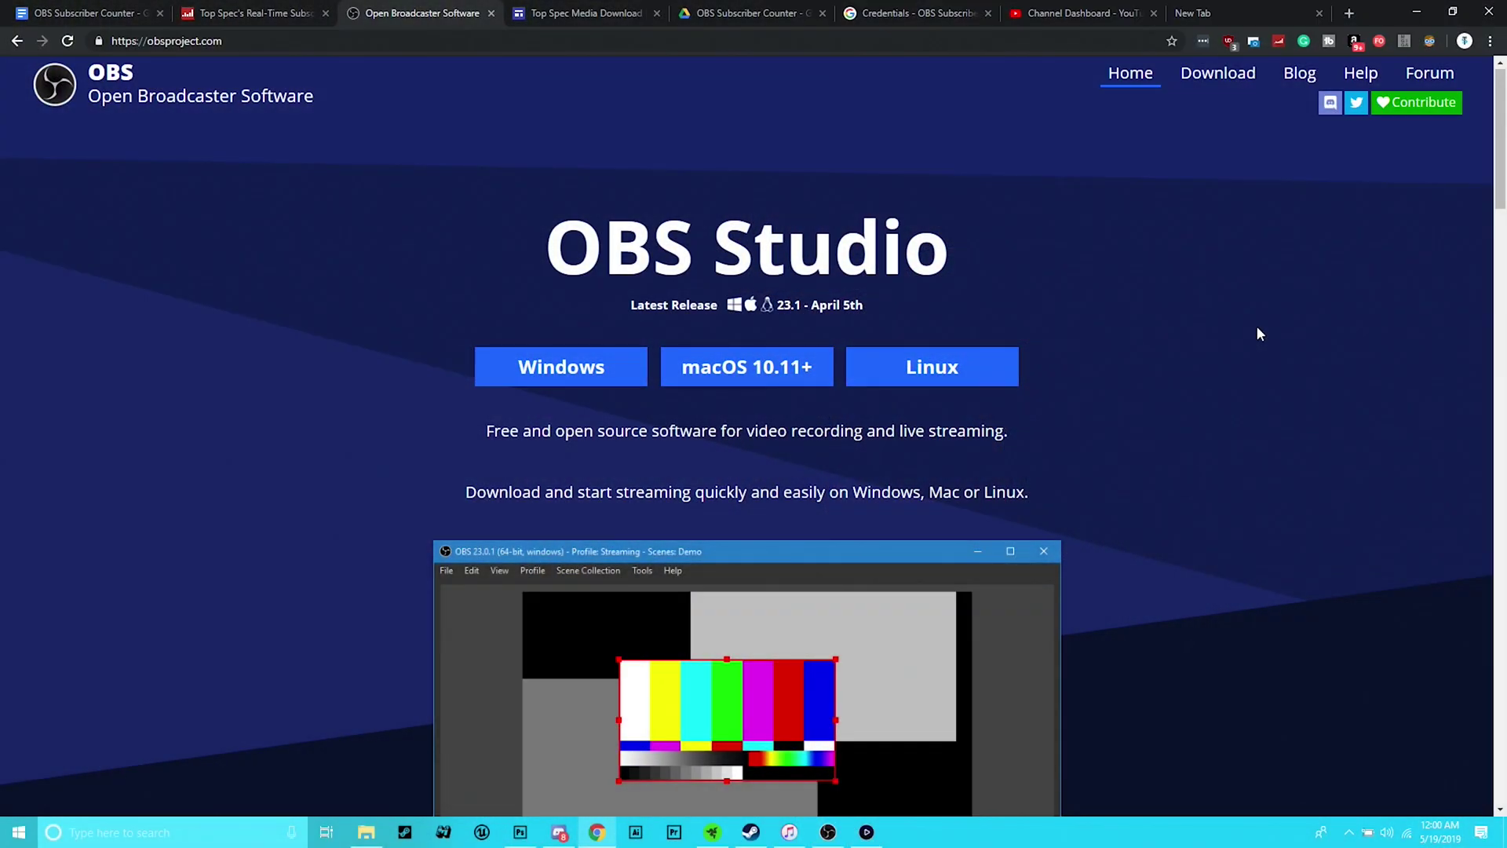
scroll(1257, 328, down, 7)
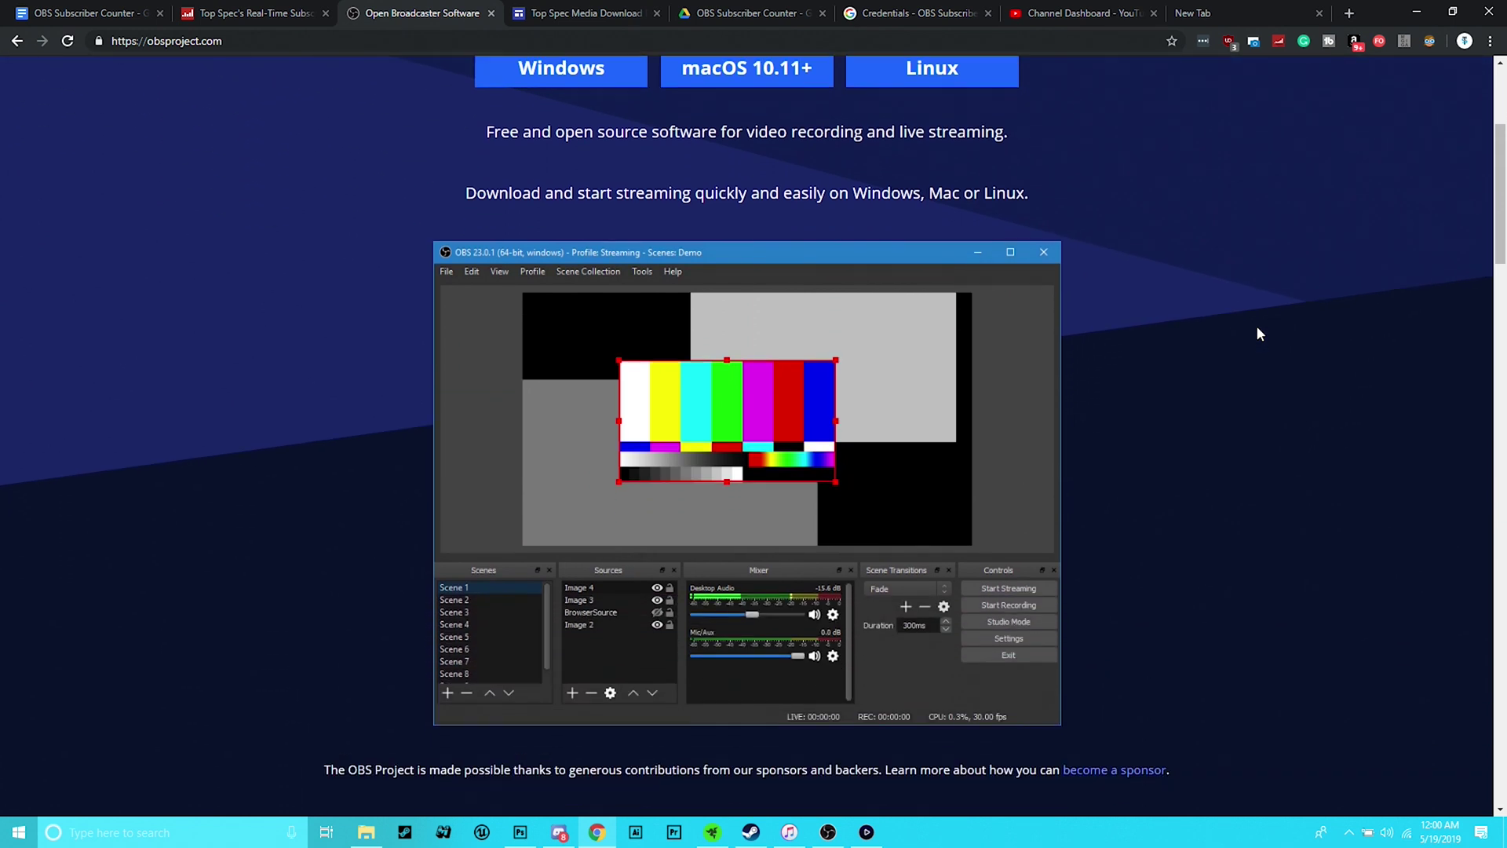
scroll(1257, 327, down, 9)
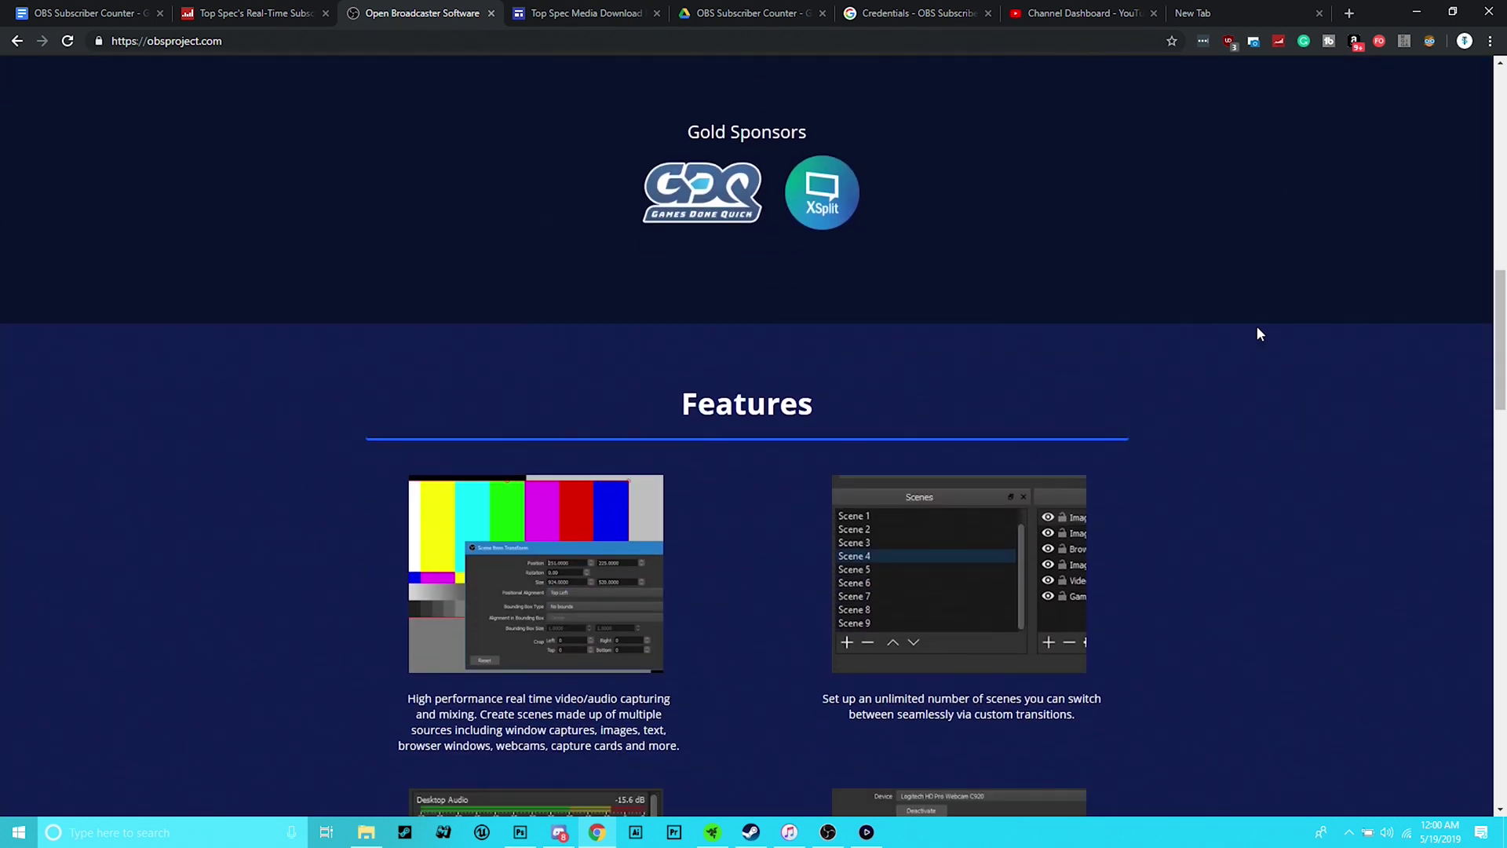
scroll(1258, 334, down, 2)
scroll(1256, 334, up, 18)
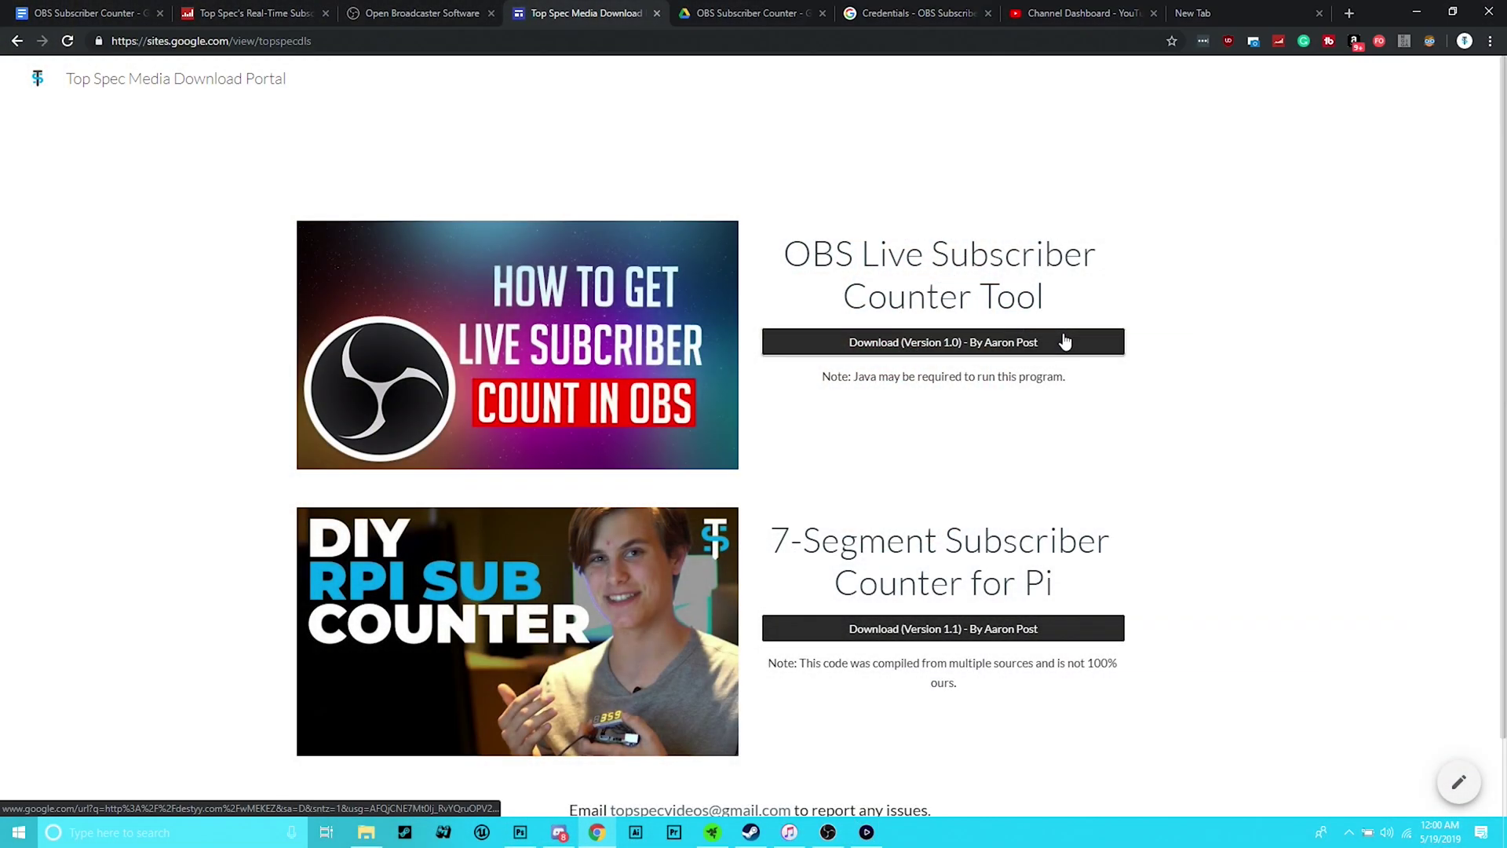
Download Version 1.0 of the OBS Live Subscriber Counter Tool from the Top Spec Media portal
click(1065, 340)
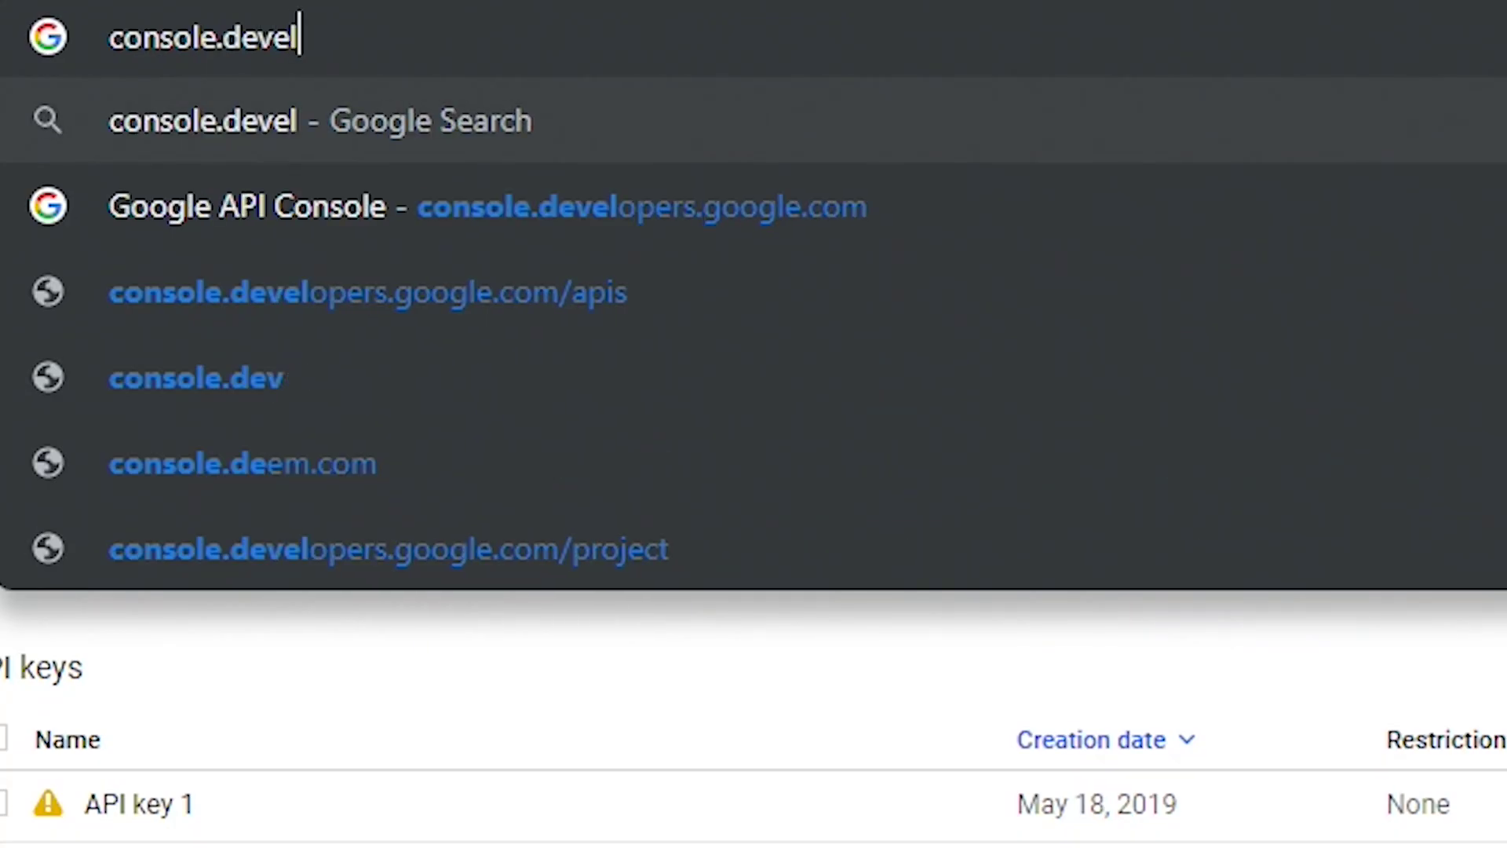
Go to console.developers.google.com and create the OBS Sub Counter project
text(op)
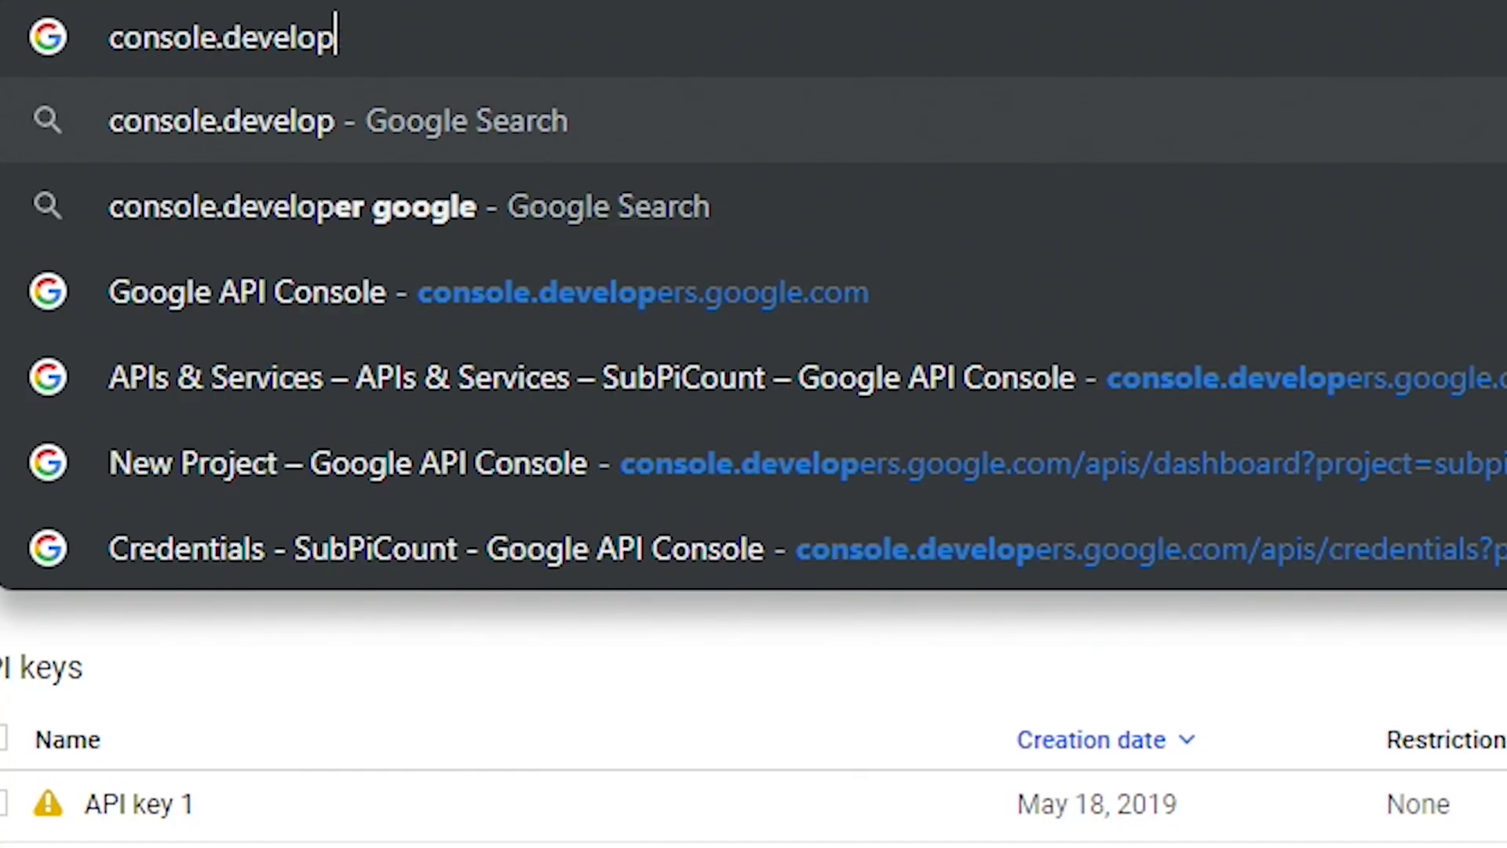
text(ers.google.com)
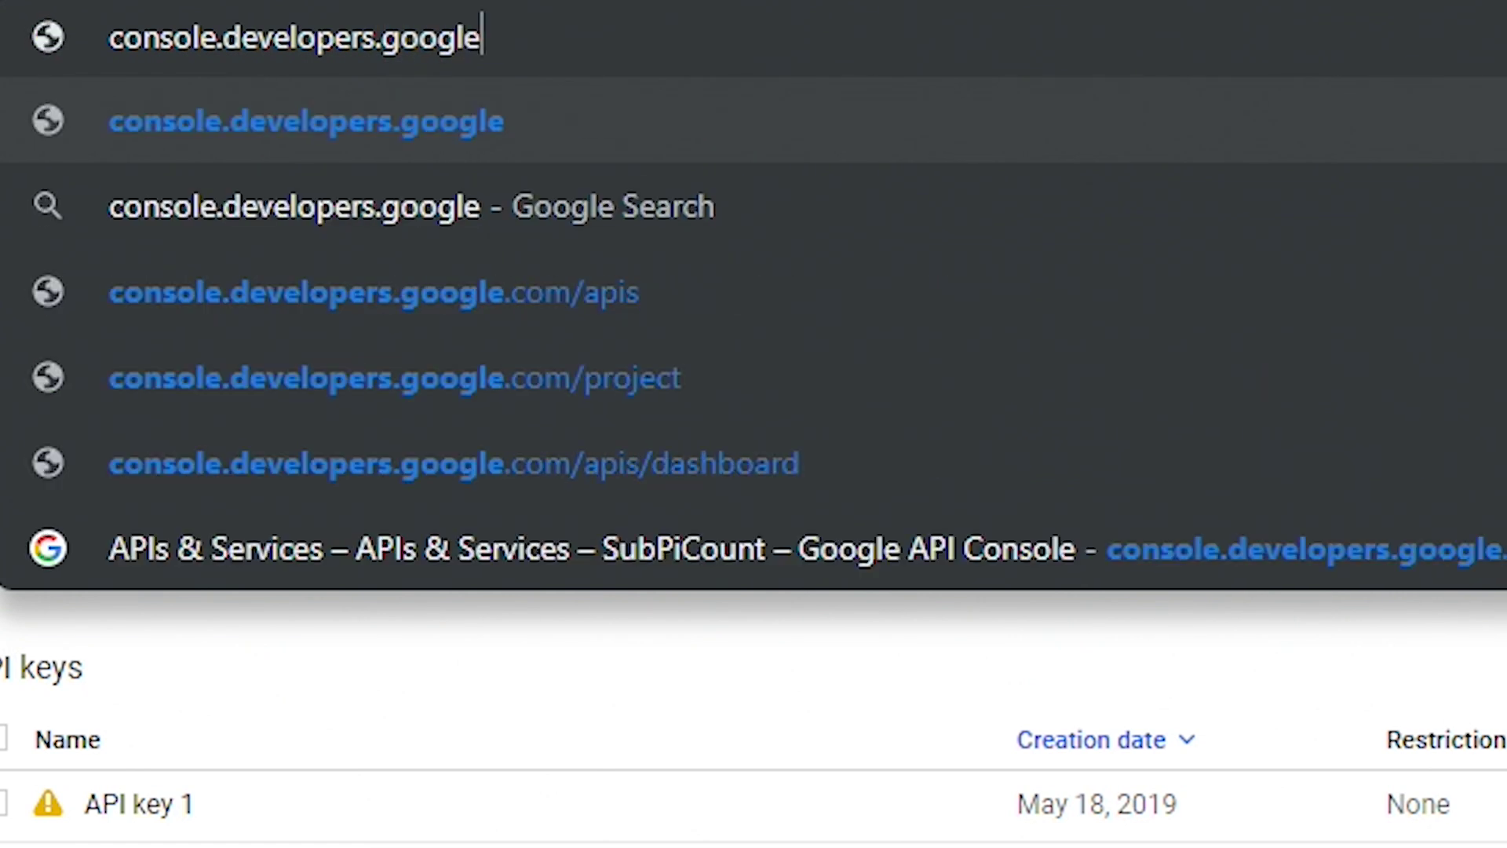
key(Return)
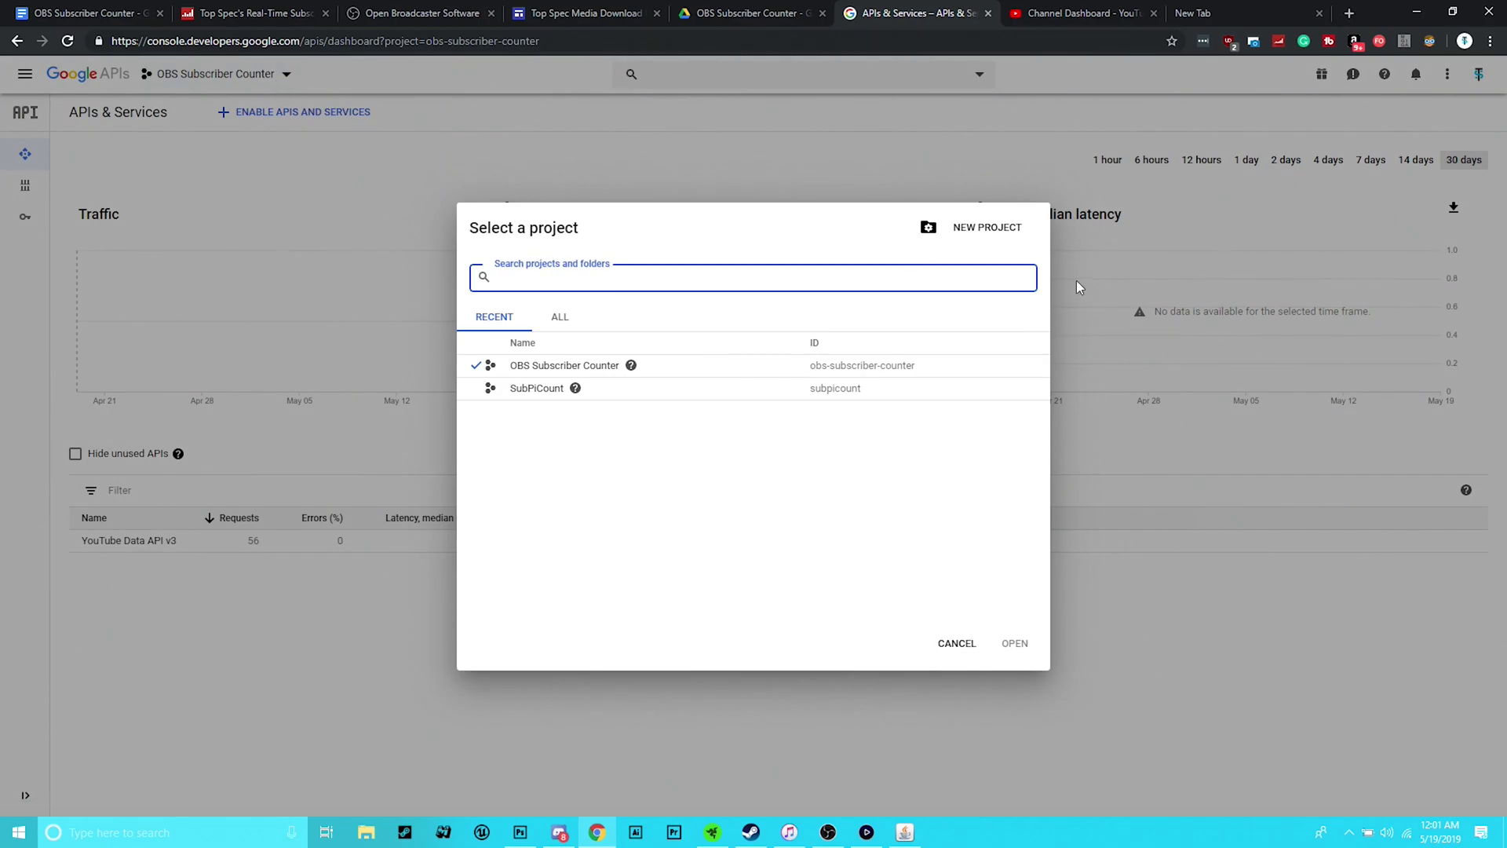
click(991, 228)
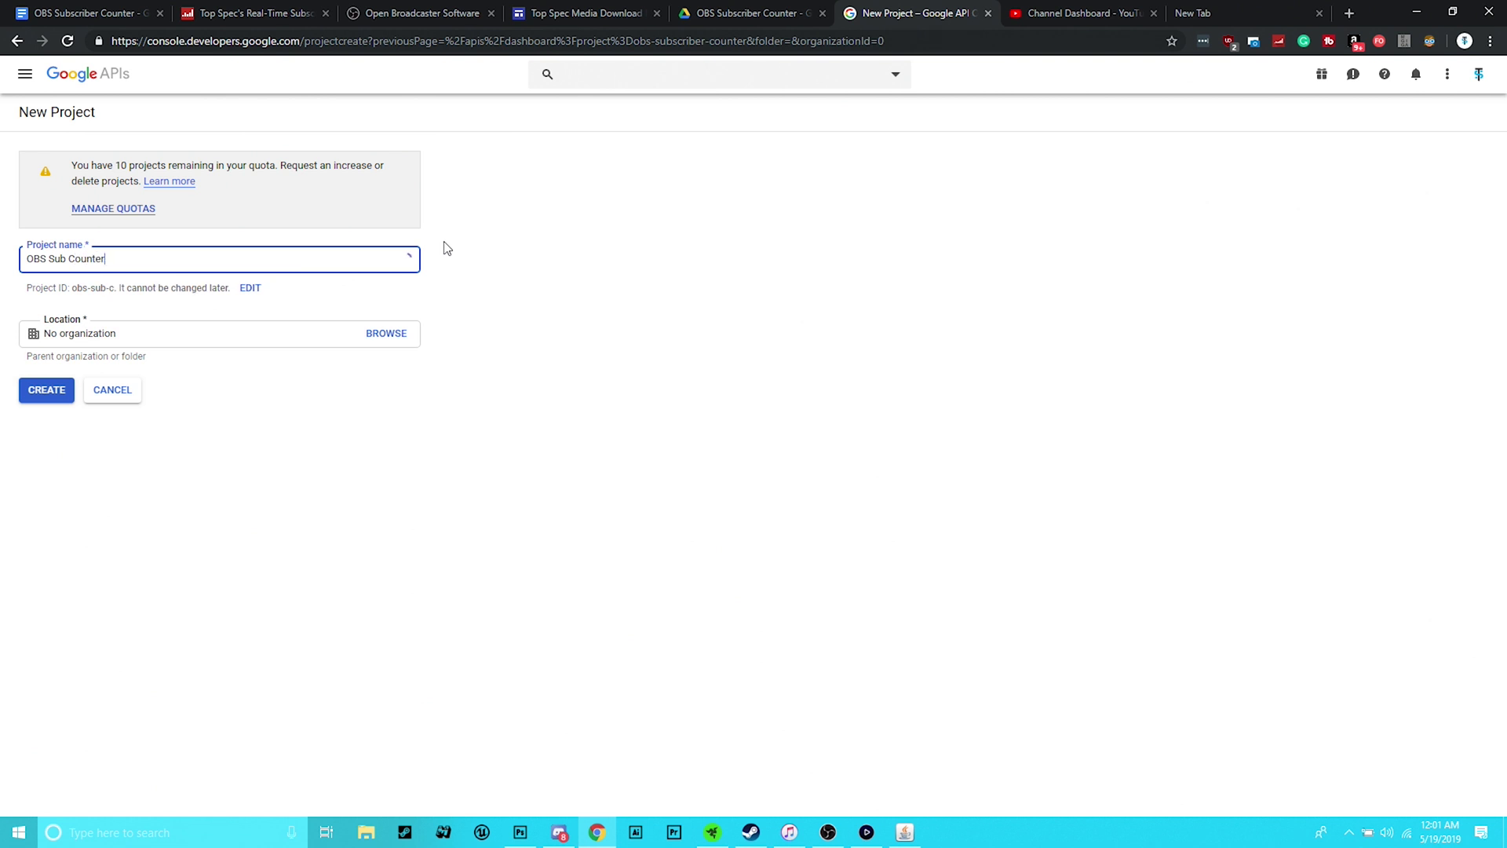
click(49, 390)
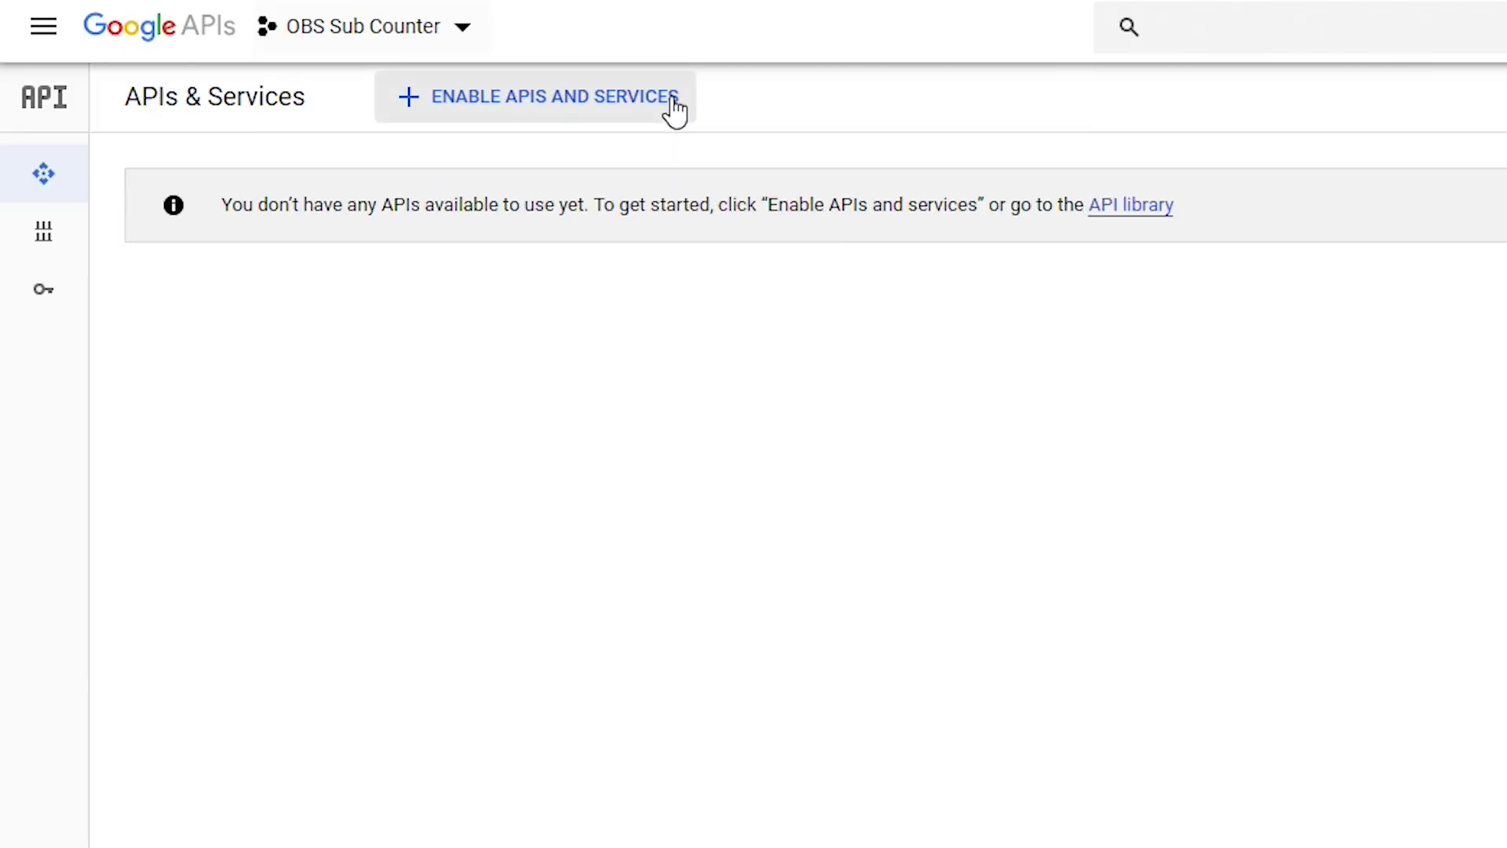
Enable YouTube Data API v3 from the API library for the project
click(674, 110)
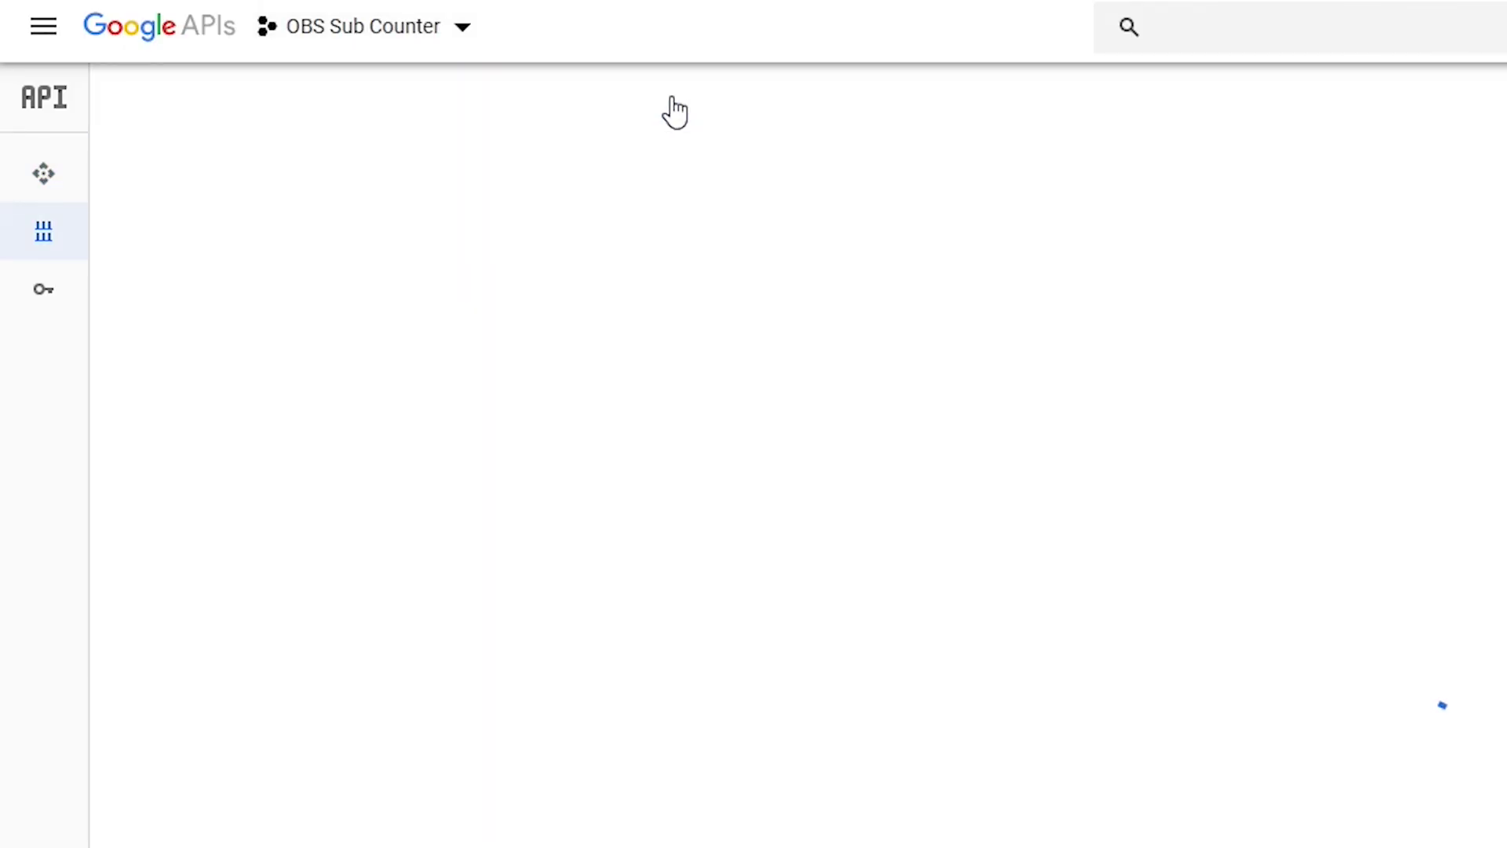
scroll(688, 836, down, 2)
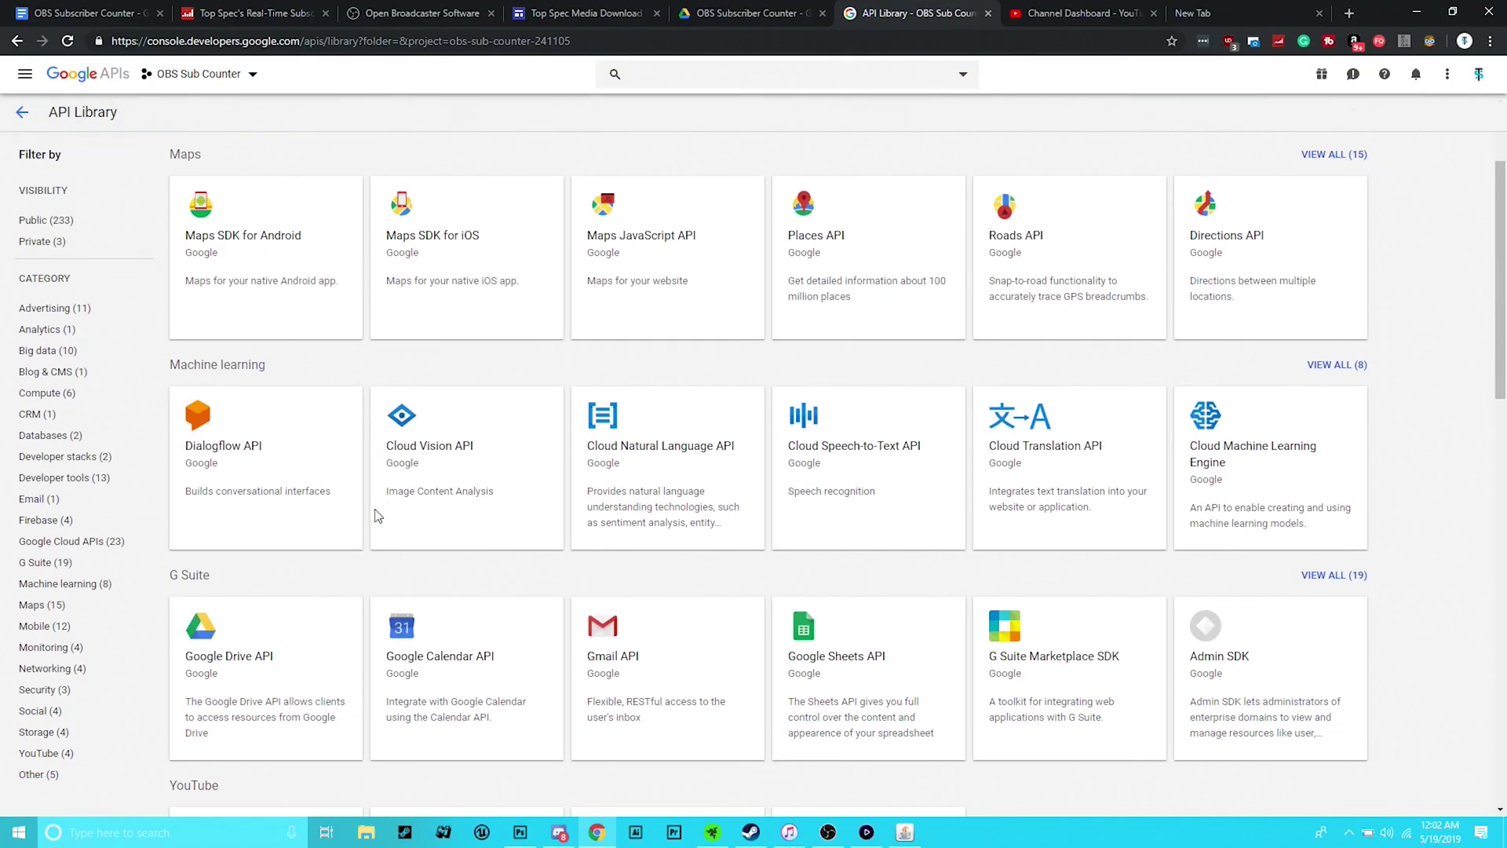
scroll(378, 515, down, 4)
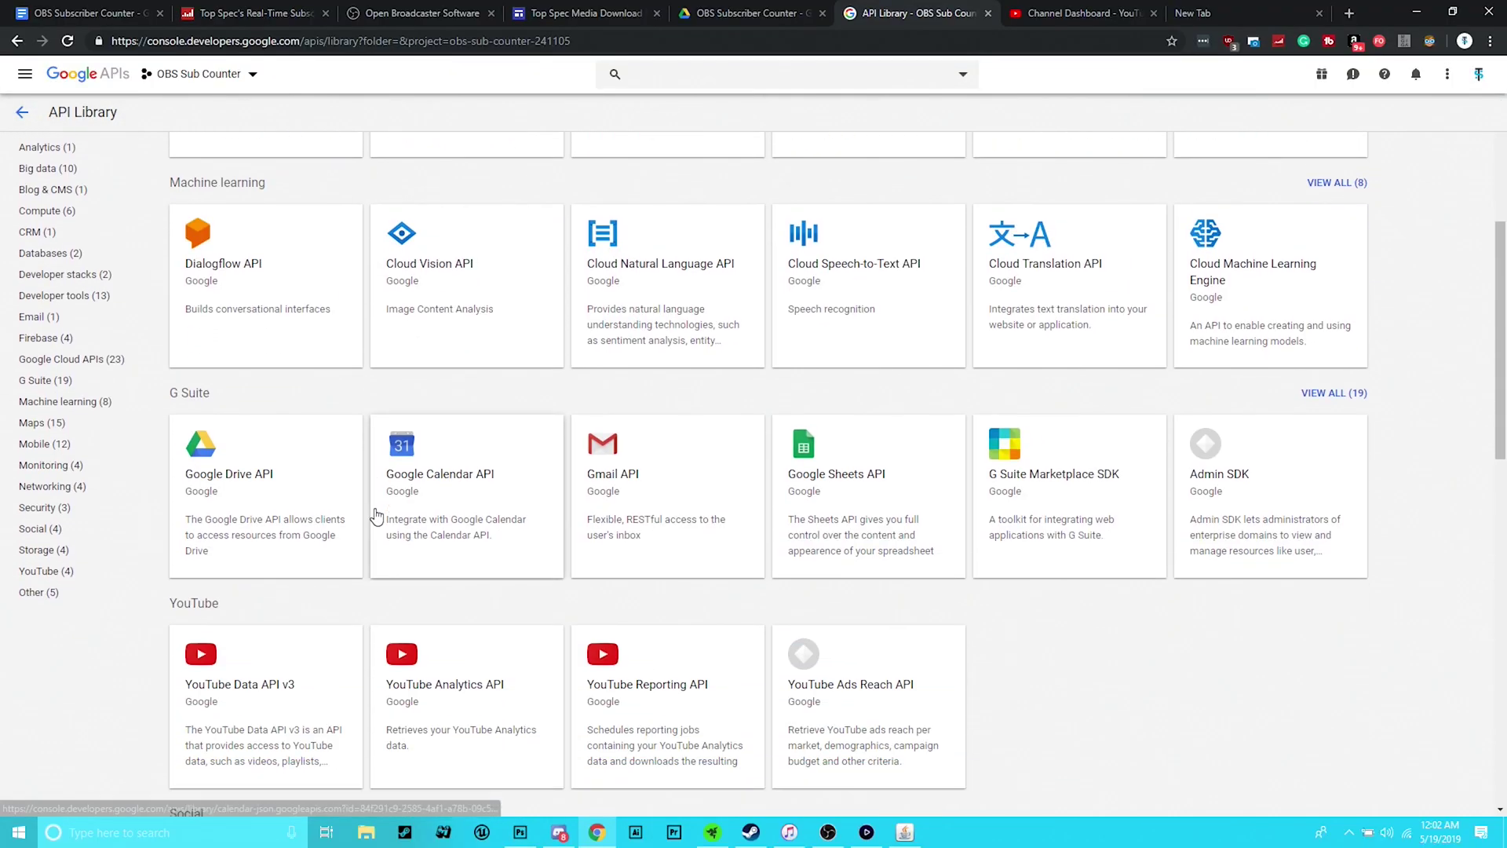
click(307, 585)
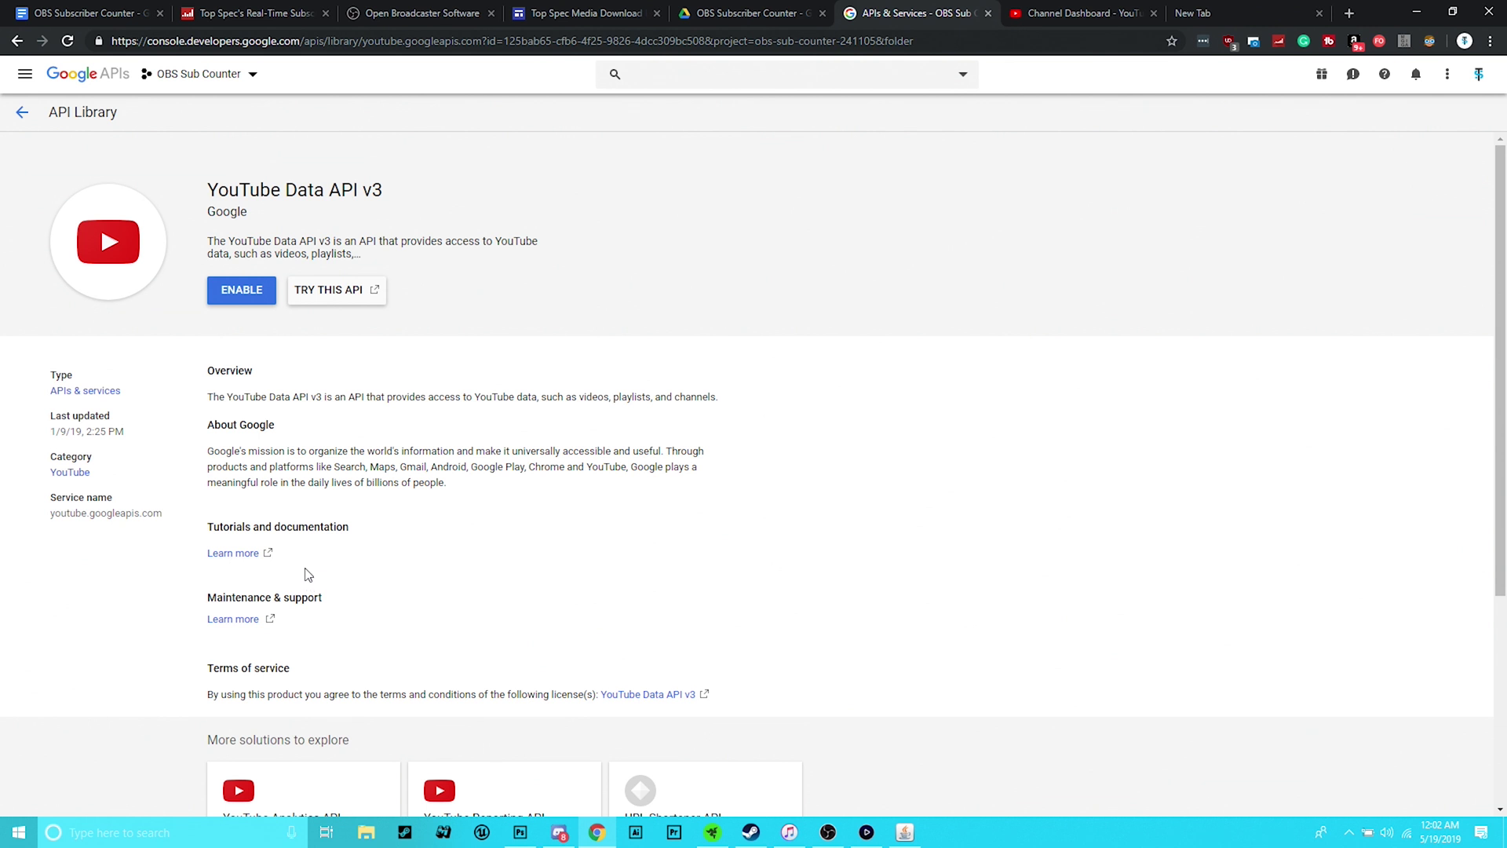
click(237, 286)
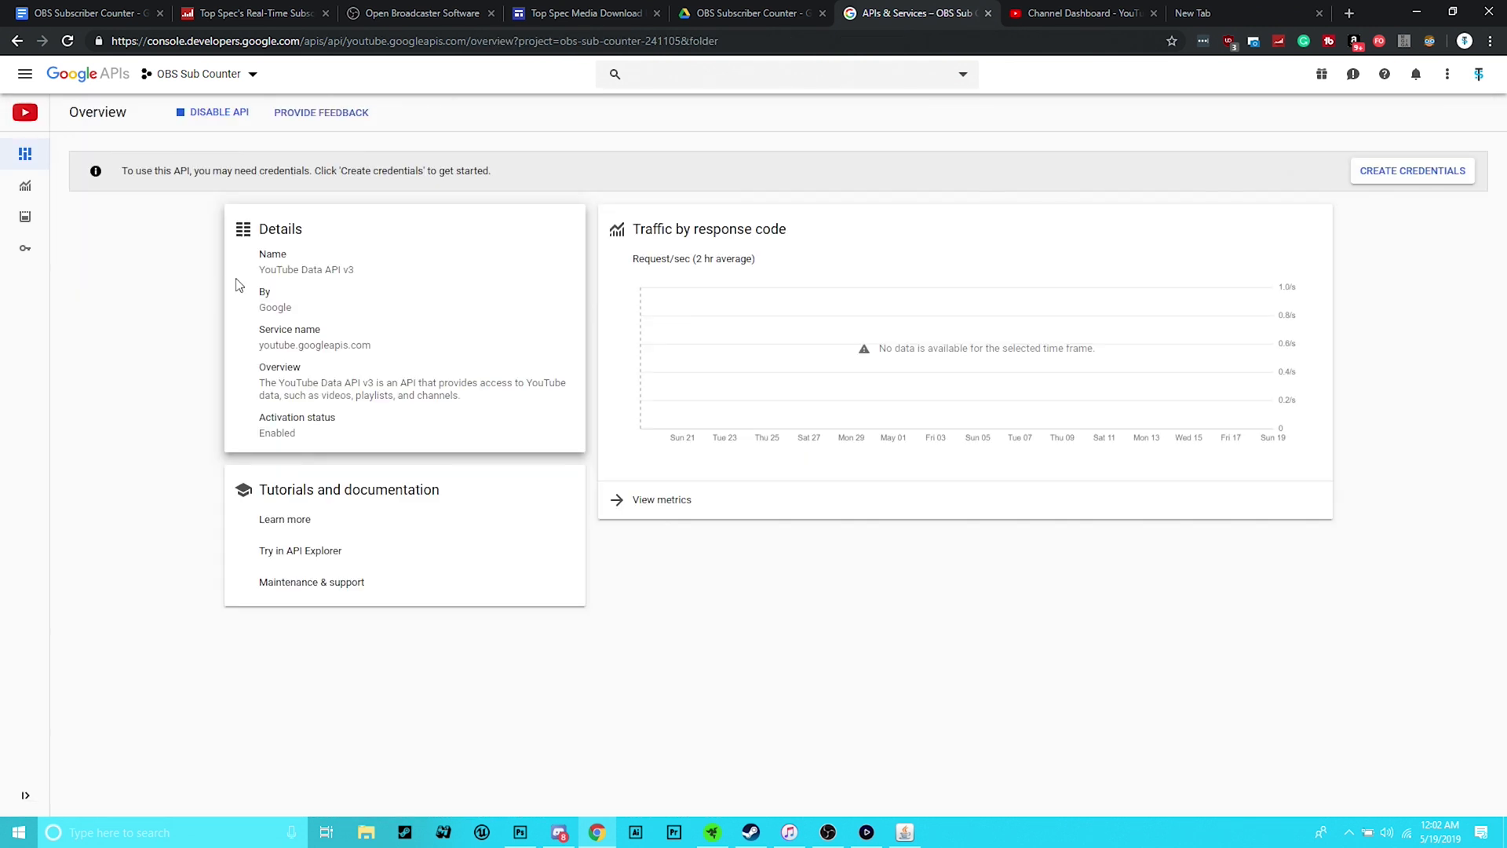
Request YouTube Data API v3 credentials for public data called from an Other UI app
click(1401, 174)
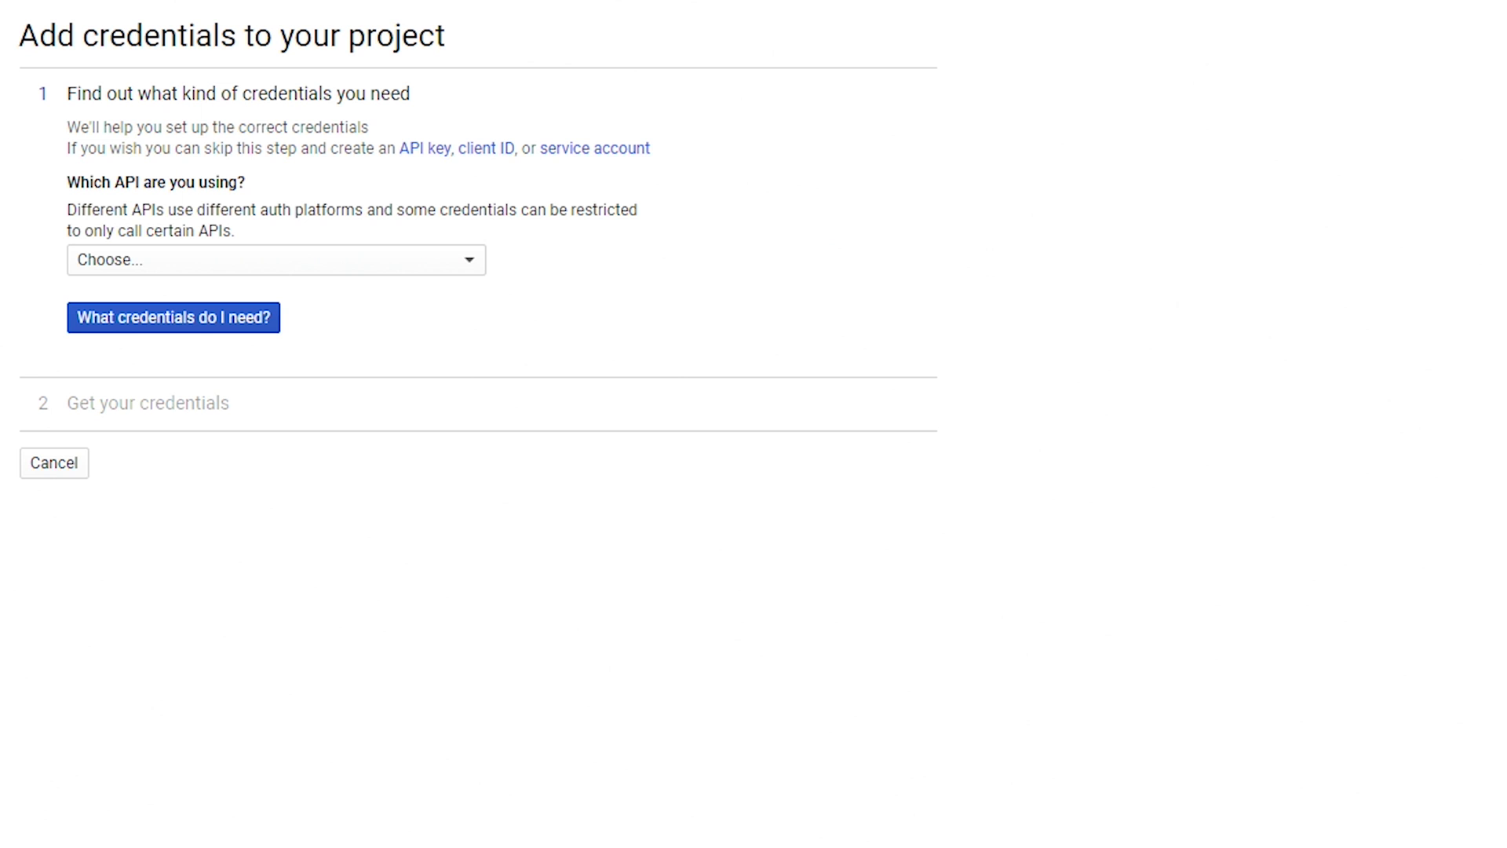
click(463, 263)
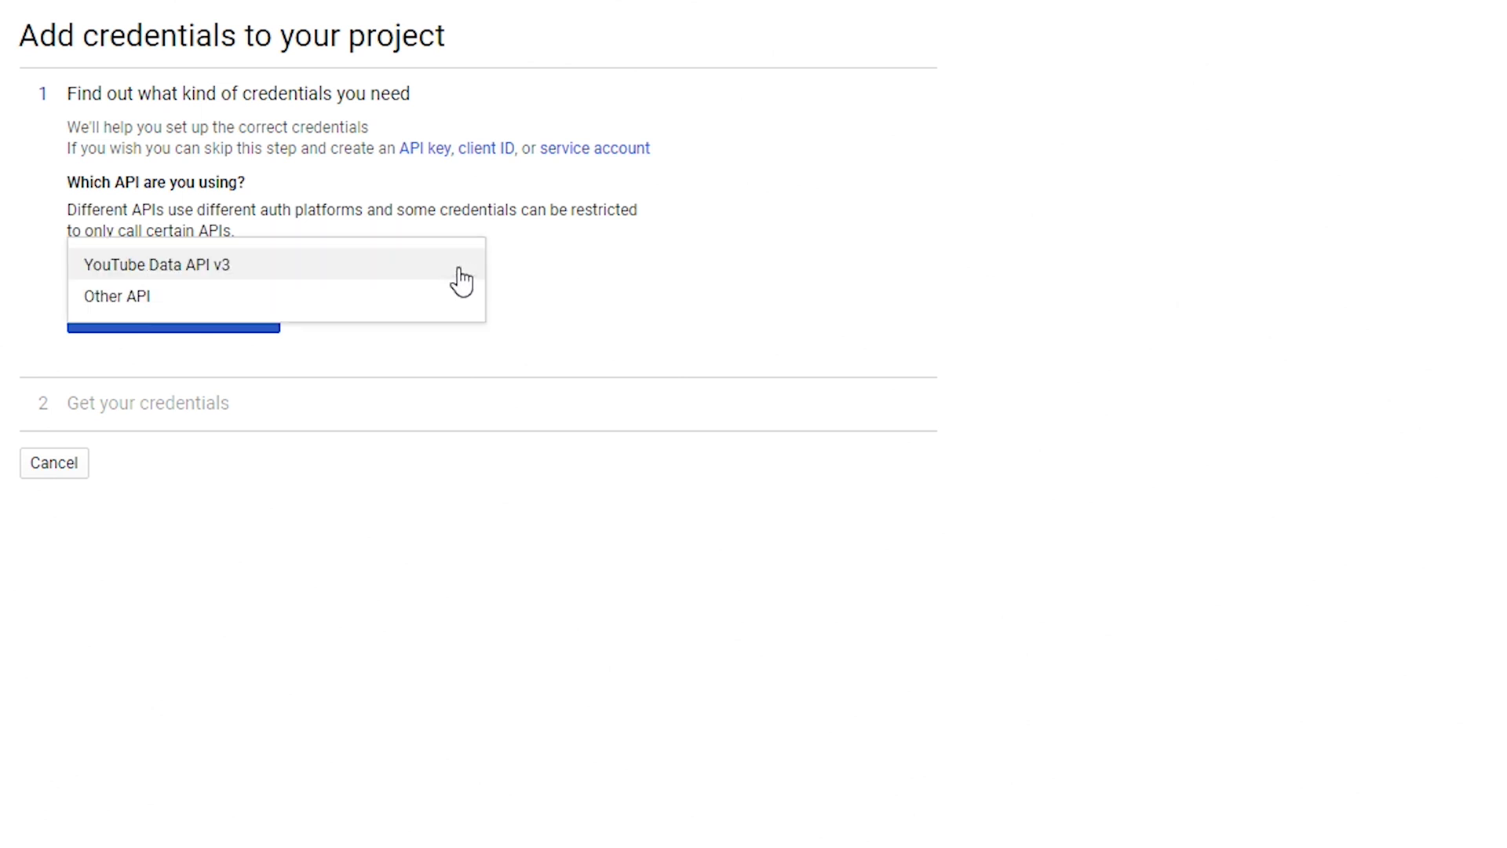
click(463, 280)
click(393, 408)
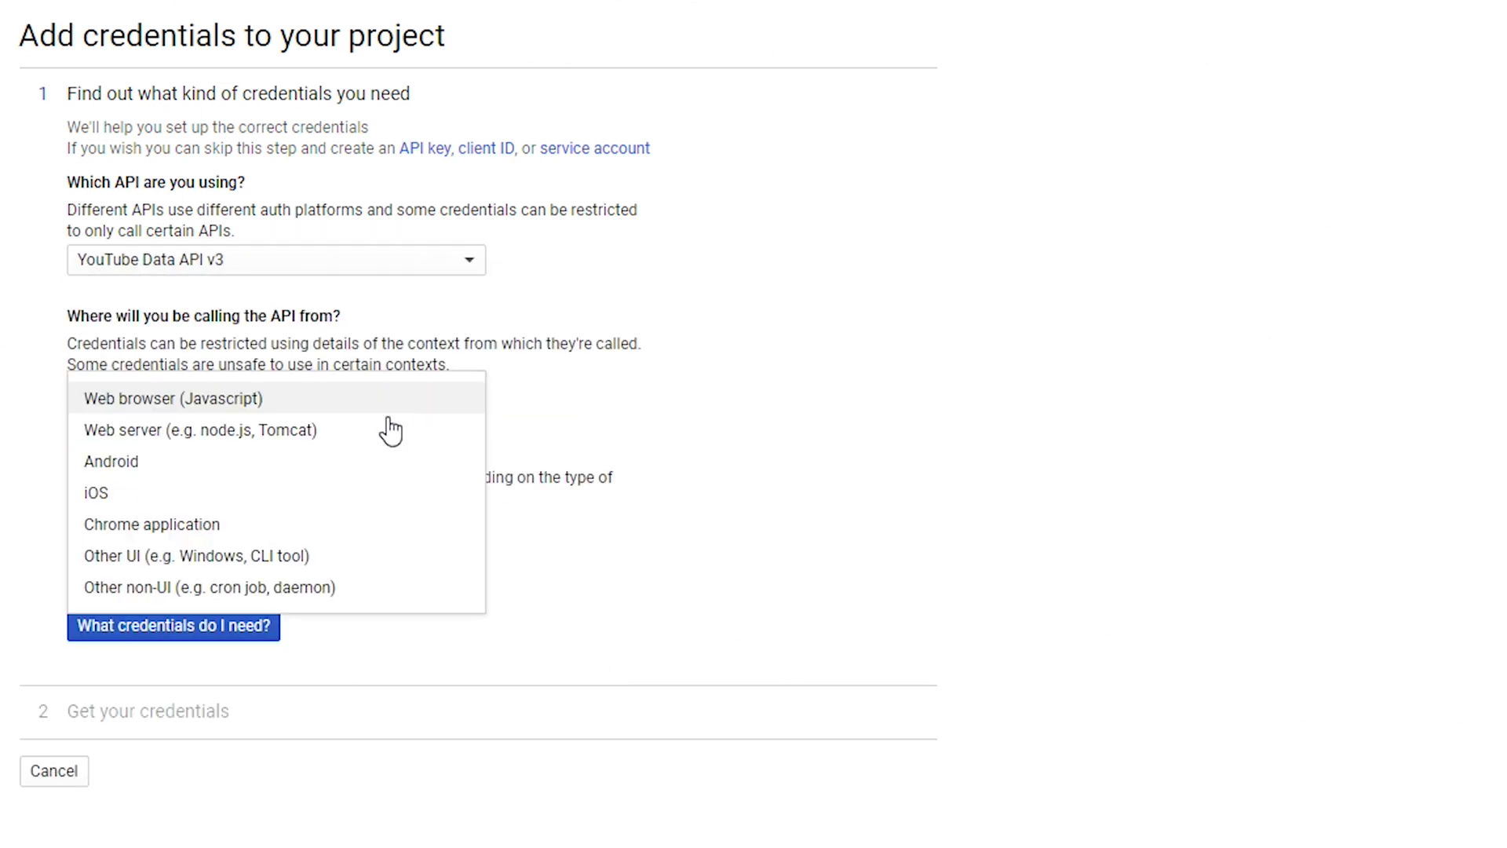
click(391, 555)
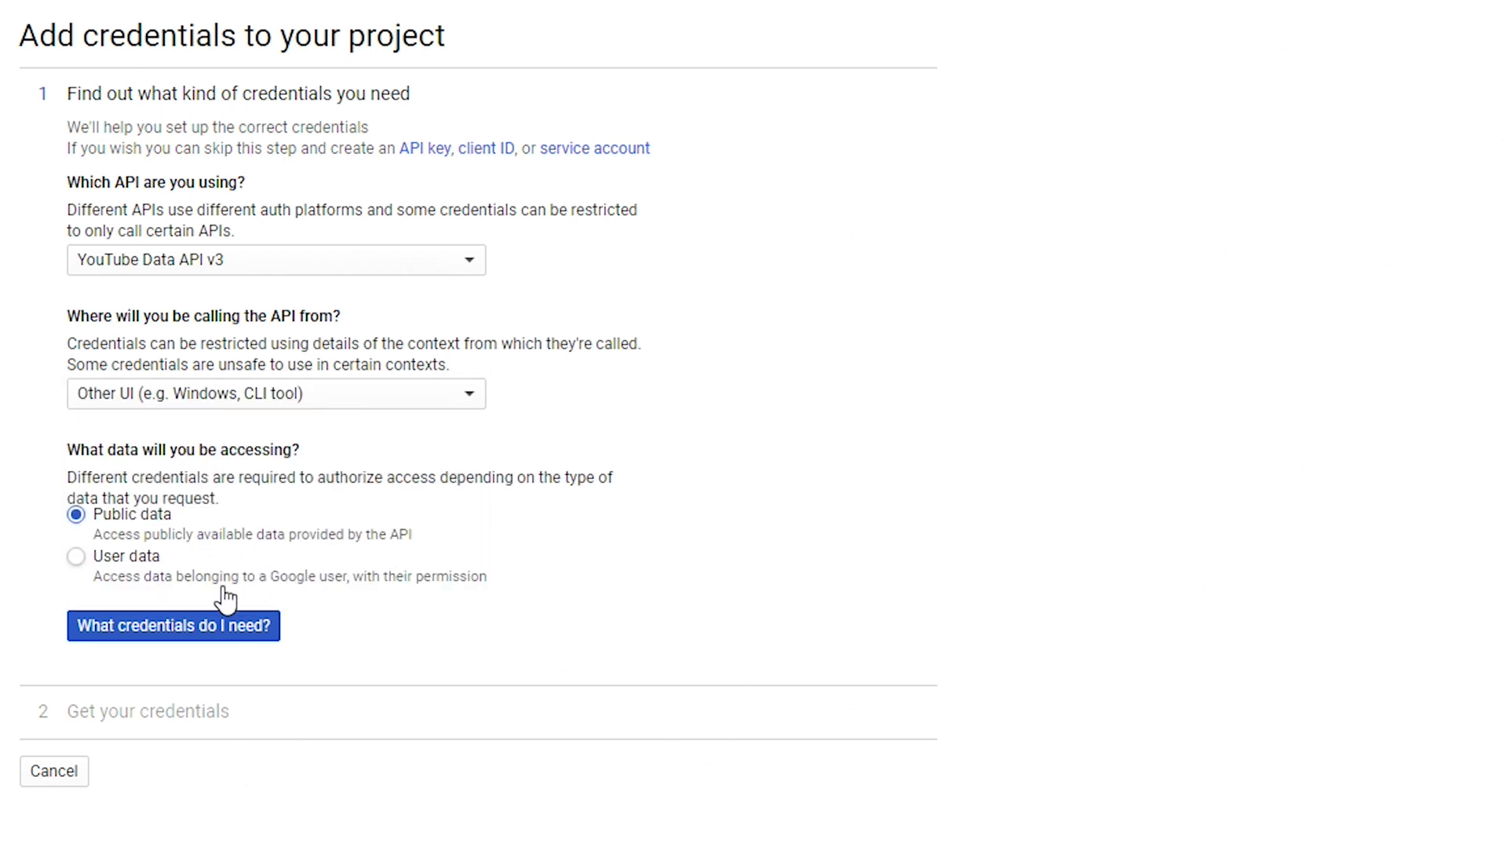
click(221, 628)
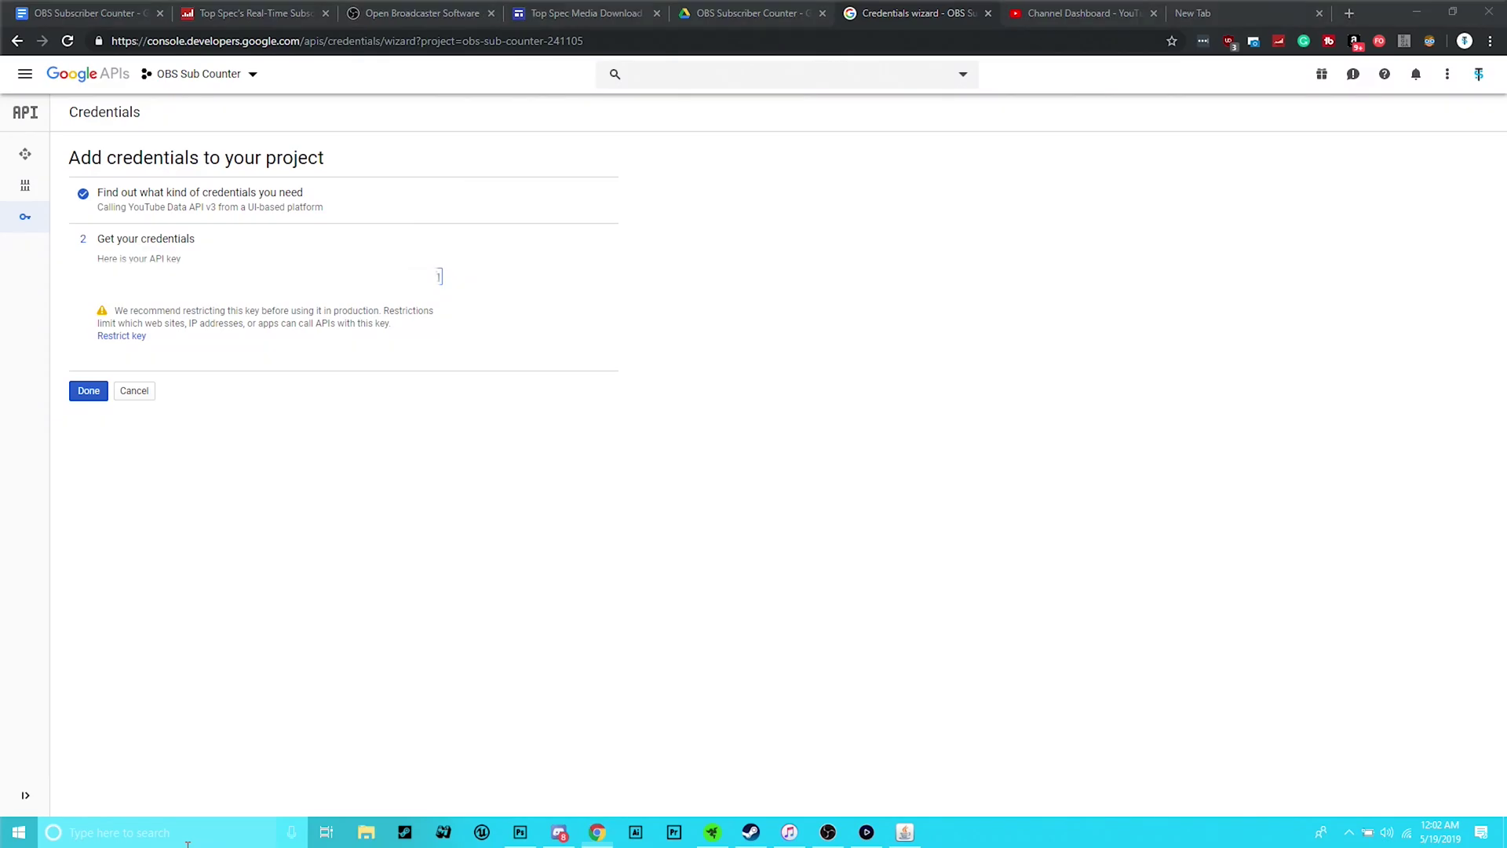
Open Notepad and select the channel ID at the end of the YouTube Studio address
click(185, 836)
text(notepad)
key(Return)
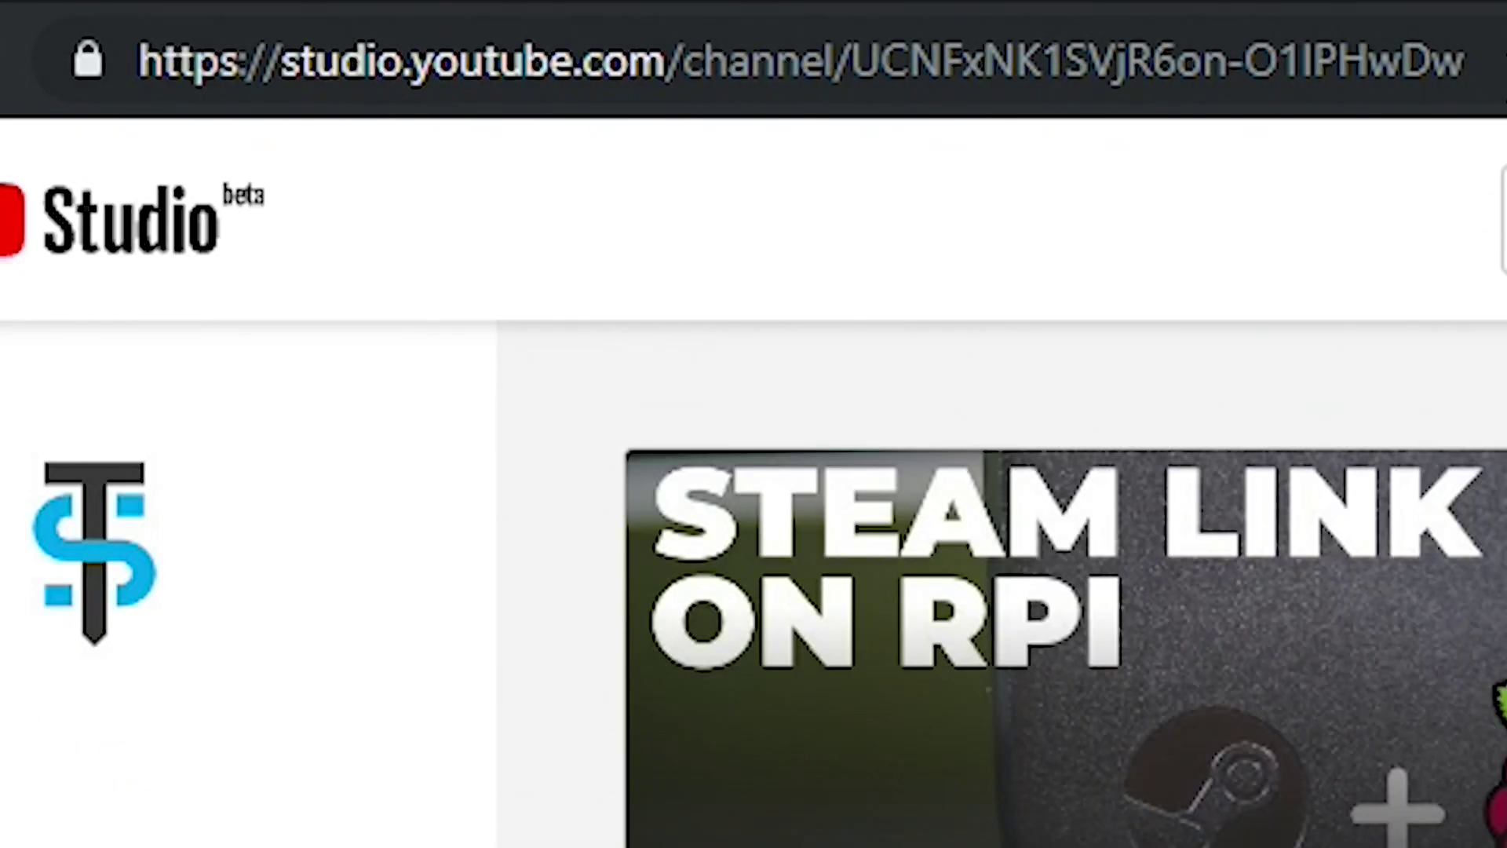
click(444, 37)
drag(1370, 39, 1003, 28)
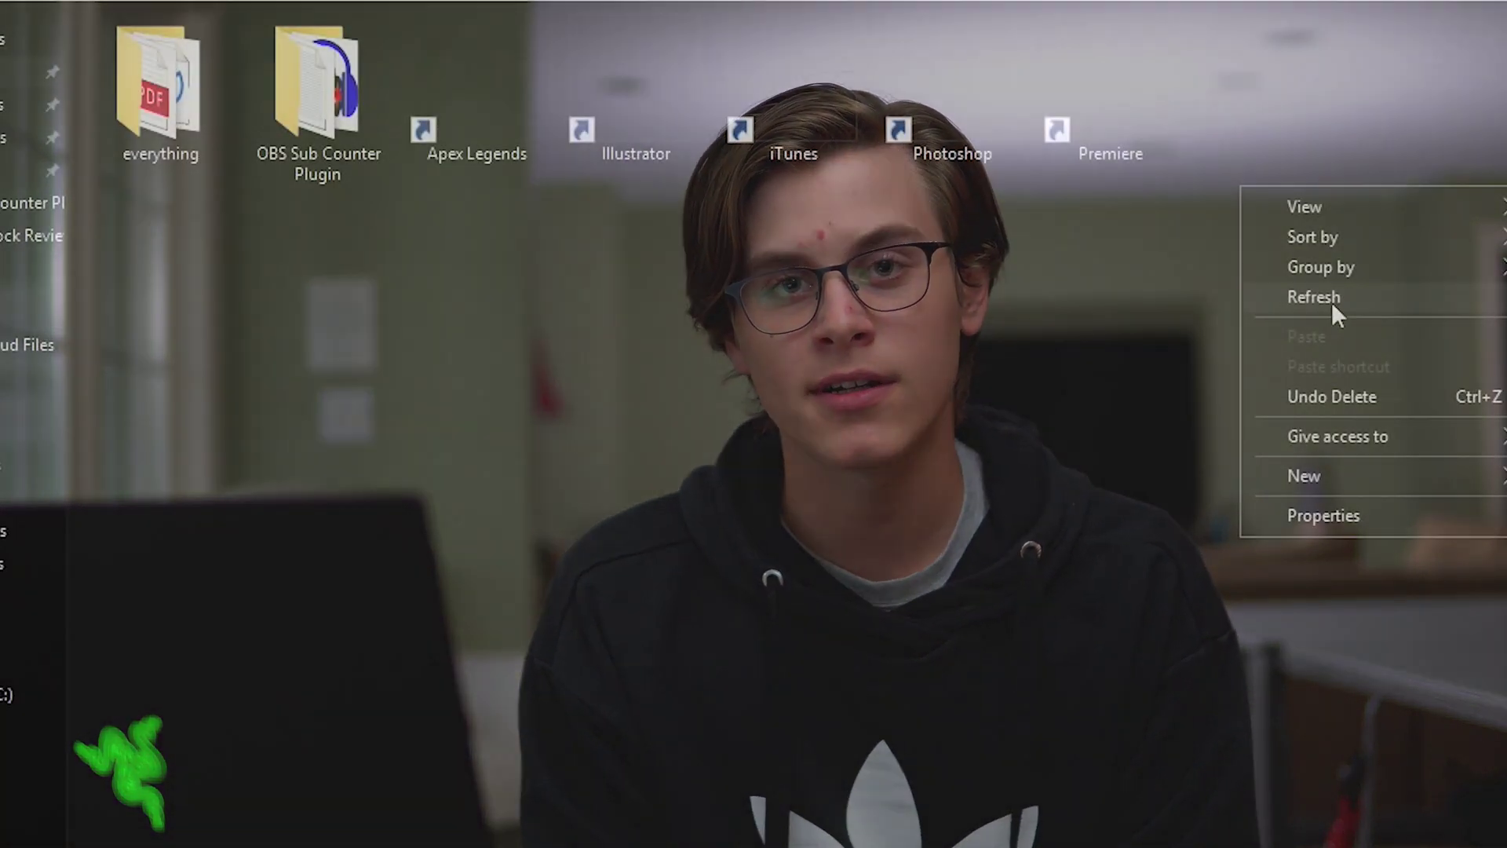
Create a new text document on the desktop named subcount and view its properties
mouse_move(1303, 488)
click(1001, 787)
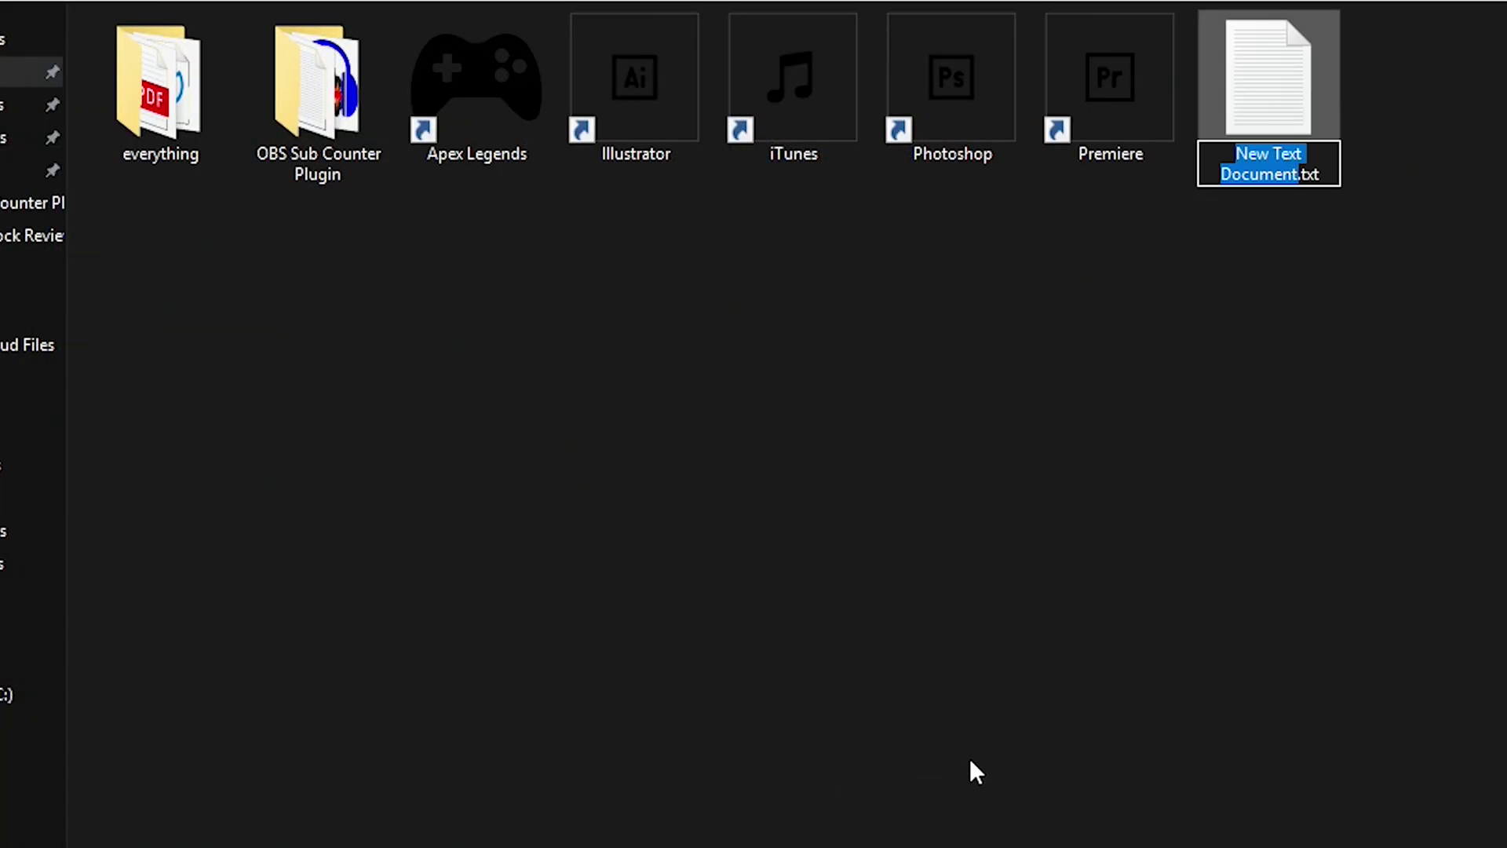
text(subcount)
key(Return)
key(alt+Return)
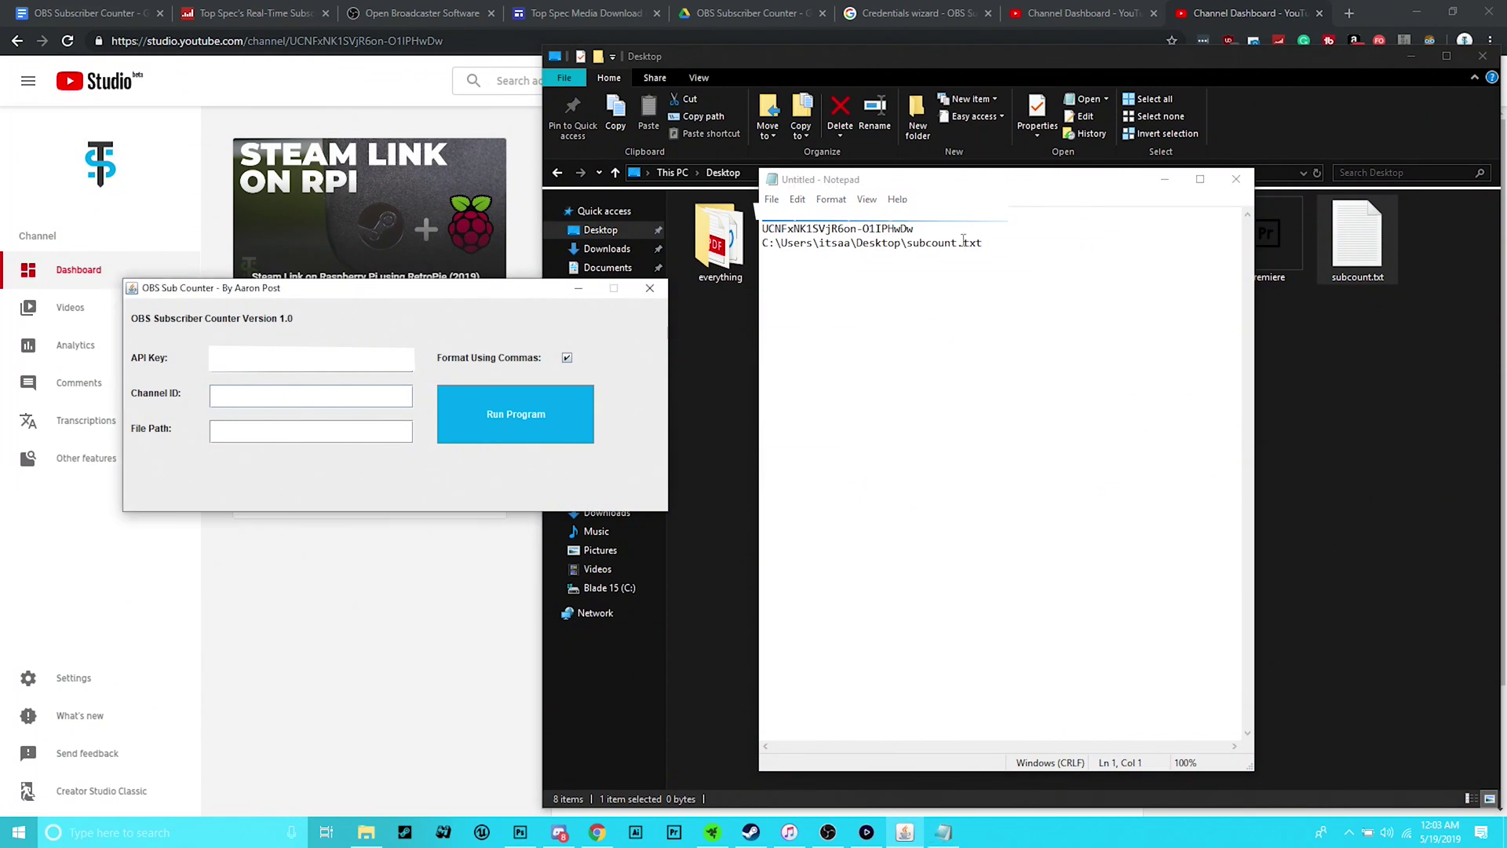
Copy the subcount.txt path from Notepad into the counter's File Path field
key(shift+Down)
drag(1065, 257, 761, 243)
key(ctrl+c)
click(330, 431)
key(ctrl+v)
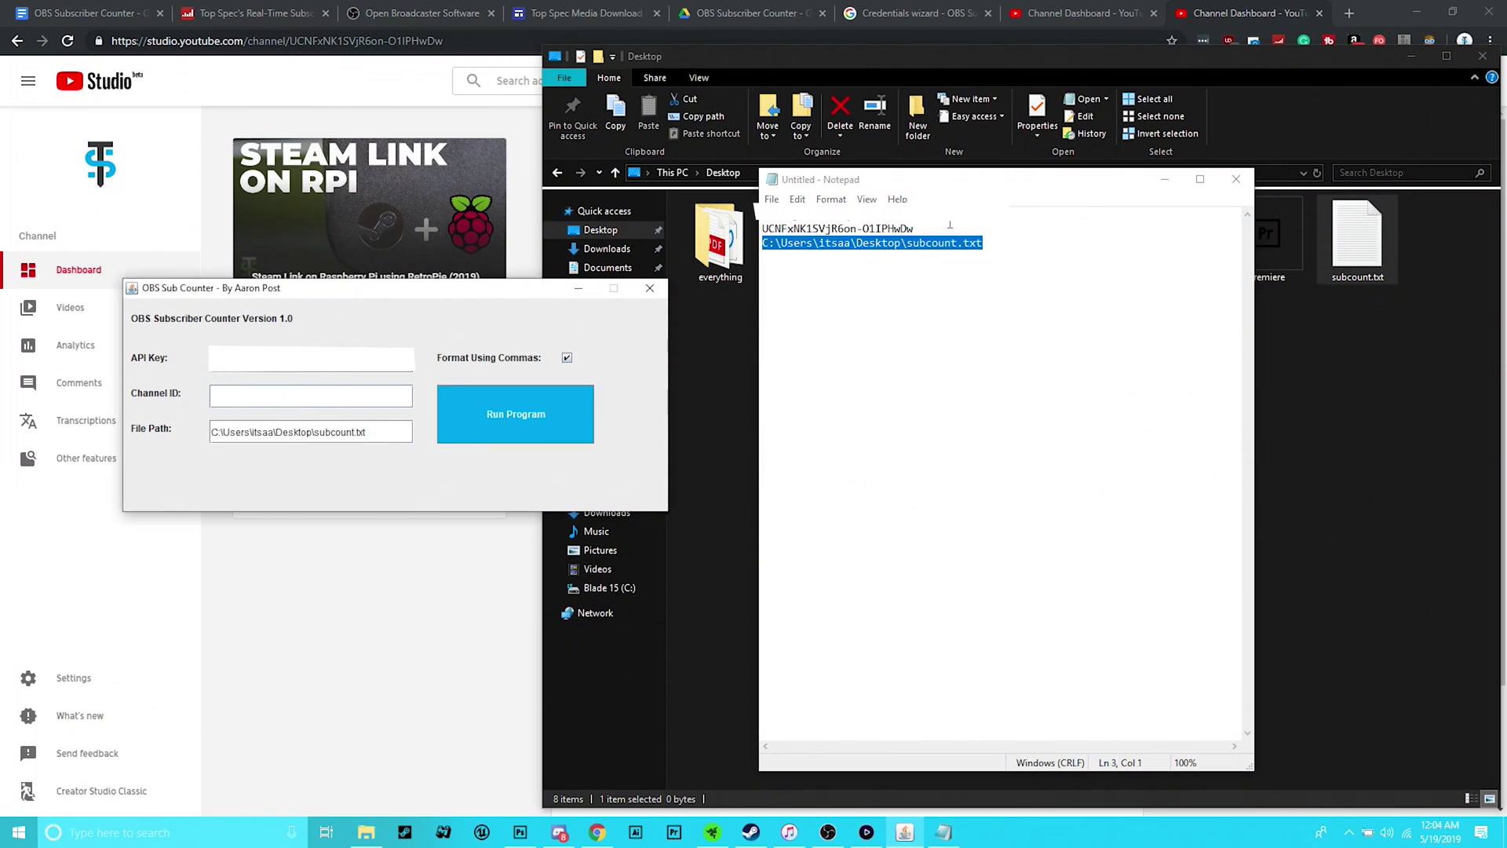
Enter the API key and channel ID, then run the counter to report 439 subscribers
click(491, 418)
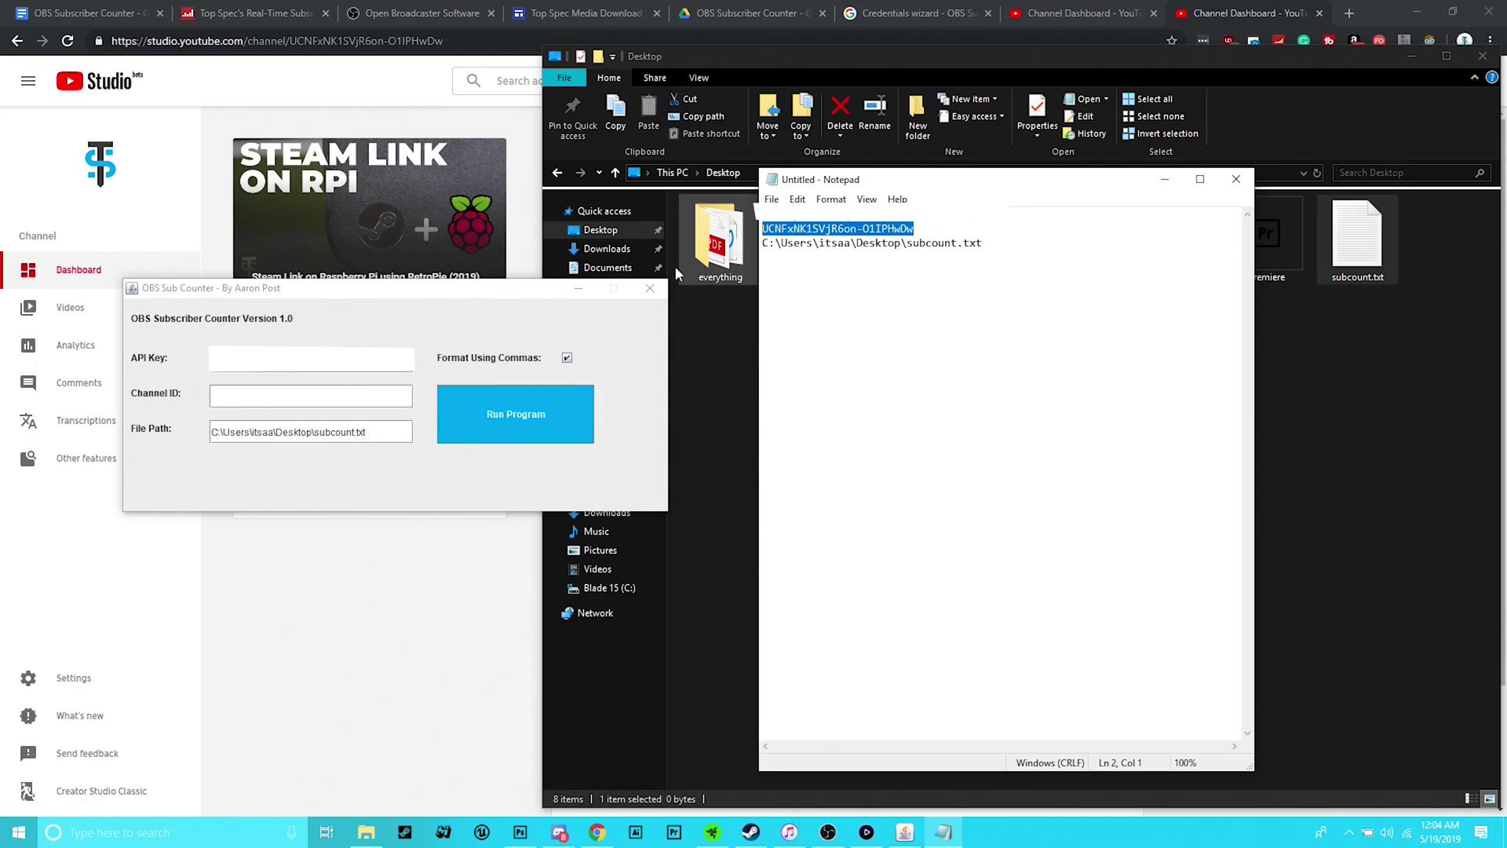
key(alt+Tab)
key(ctrl+v)
click(491, 417)
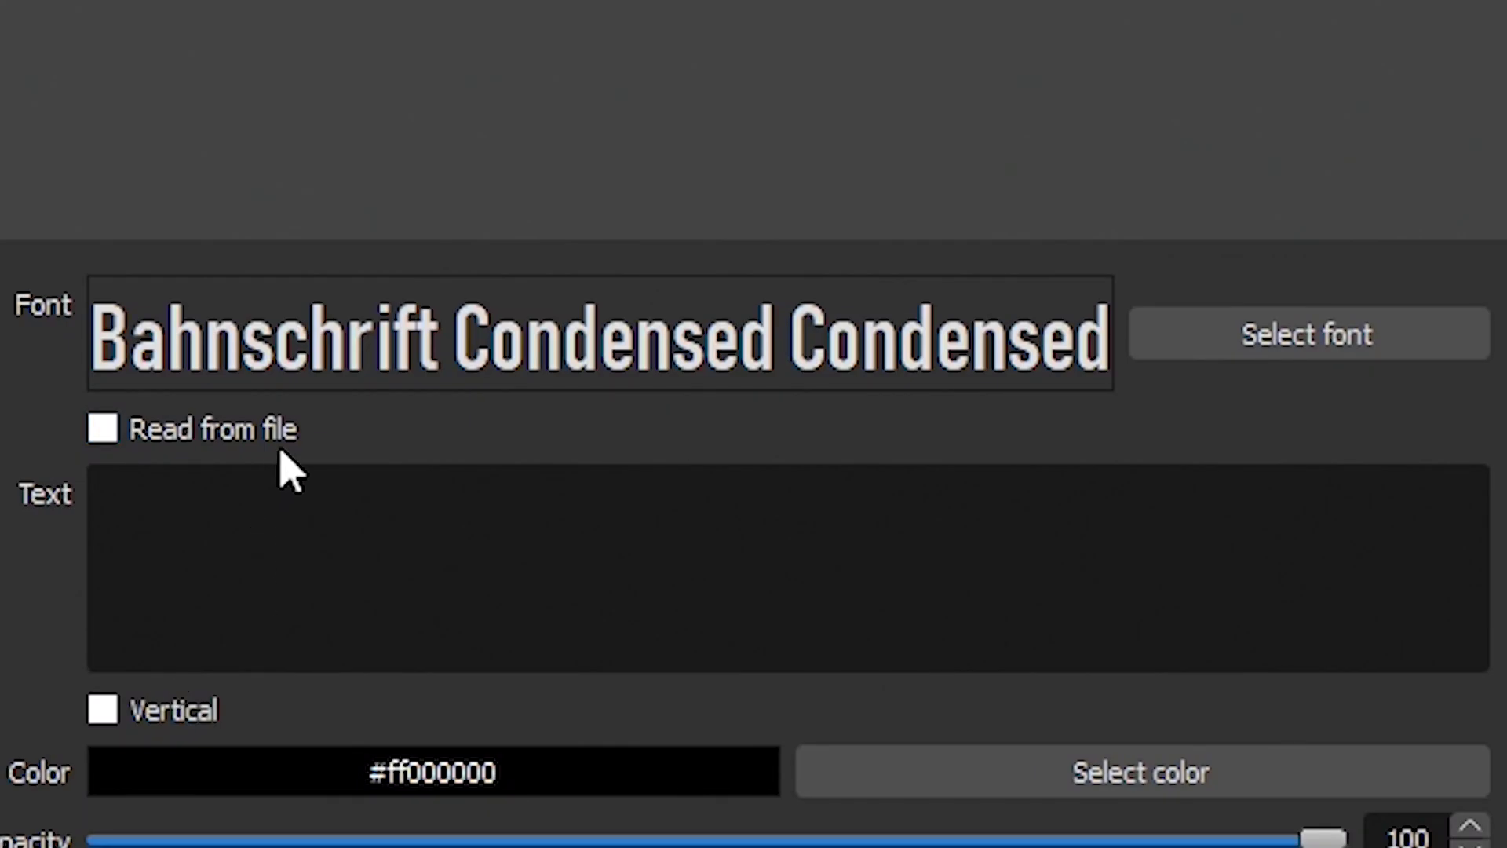
Turn on Read from file so Sub Count (Number) uses the desktop subcount.txt
click(102, 428)
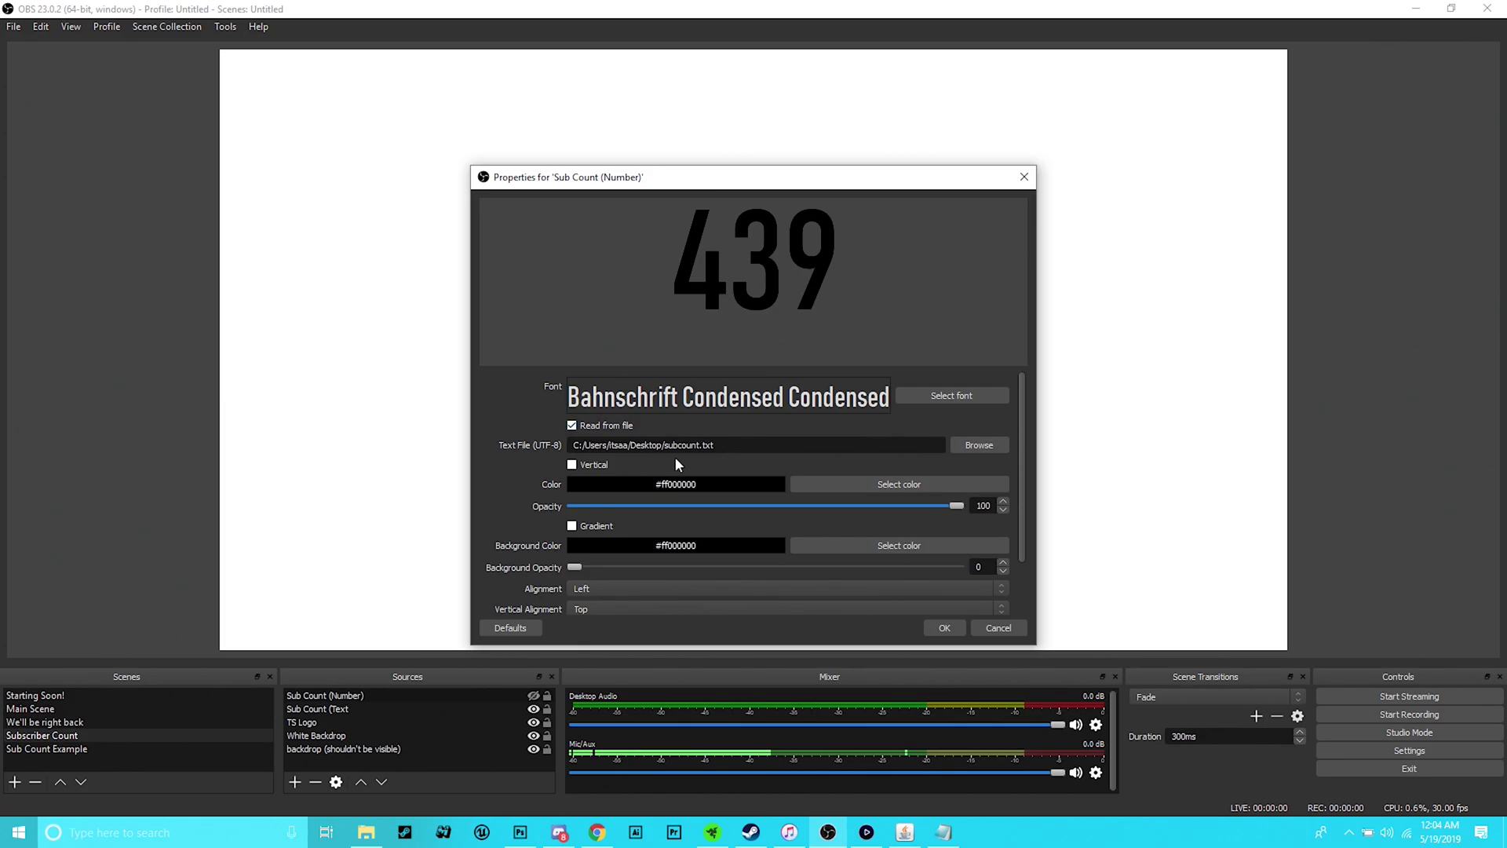